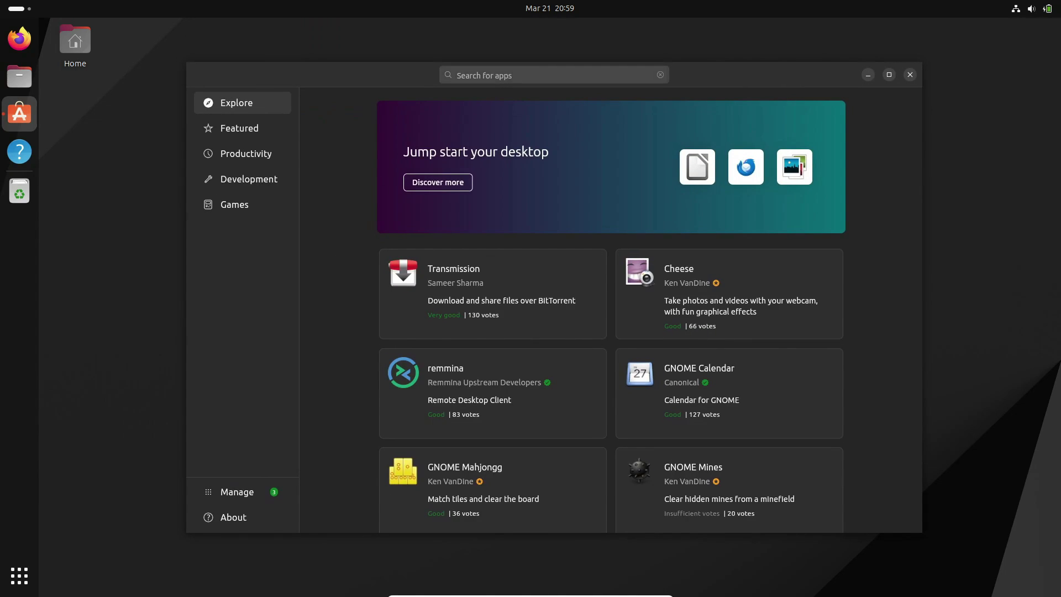
Search App Center for 'mainline', check the Manage page for updates, then close the store
key(ctrl+f)
text(mainline)
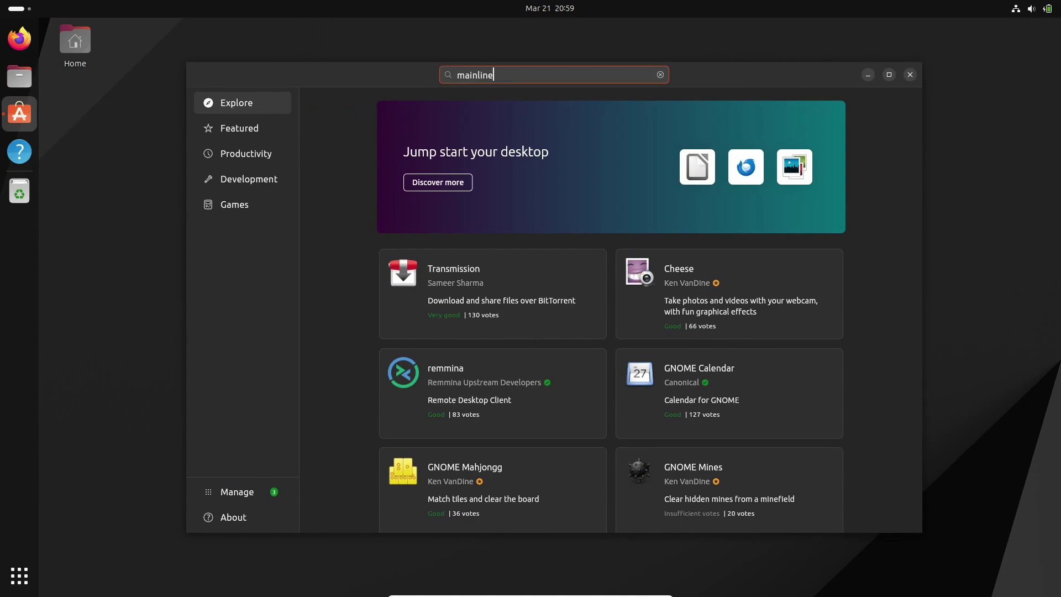
key(Return)
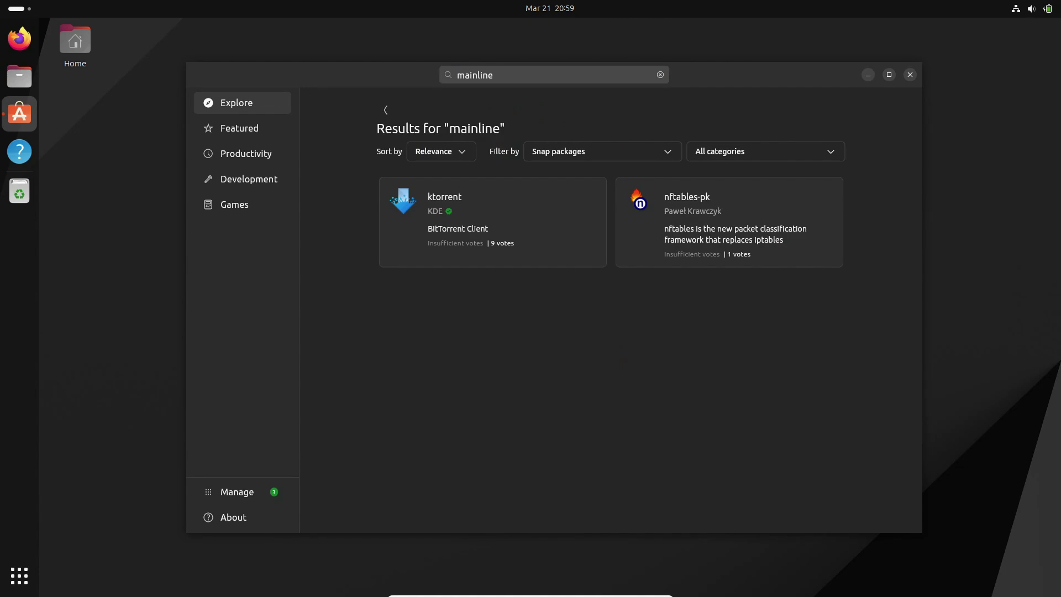
click(237, 491)
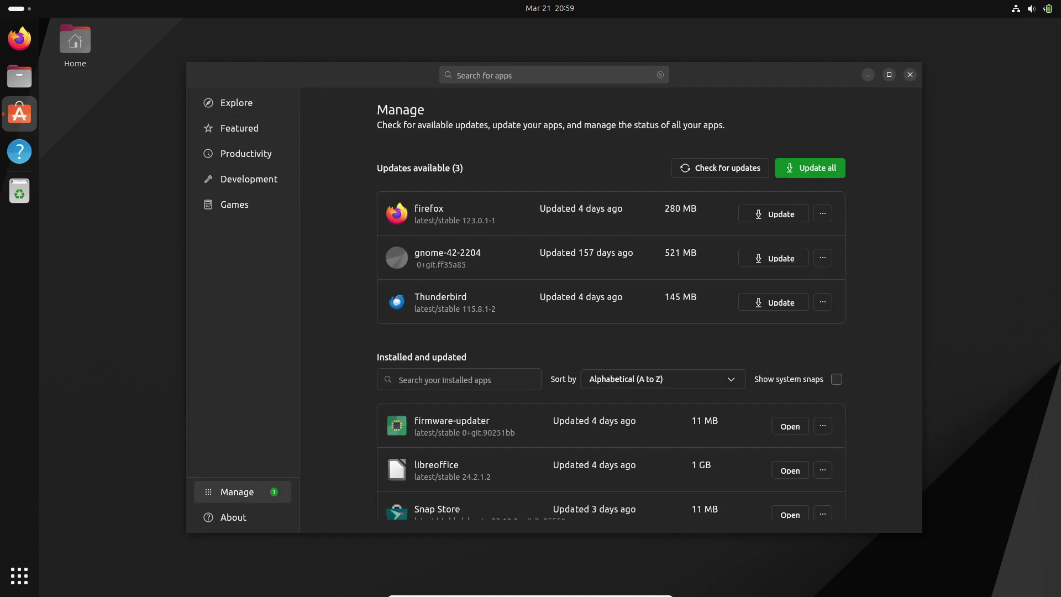
key(alt+F4)
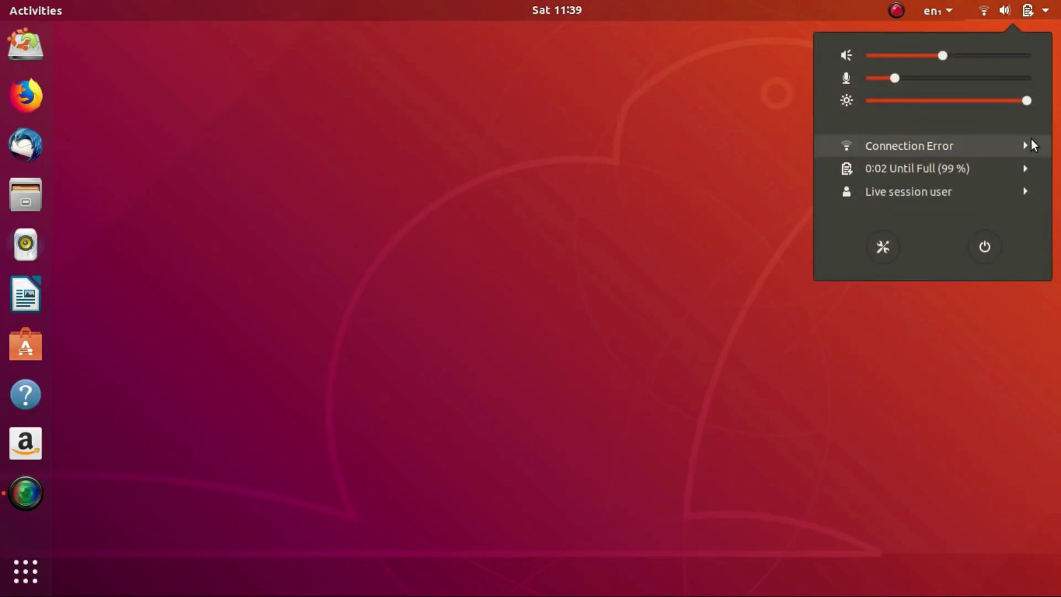
click(1031, 143)
click(1031, 145)
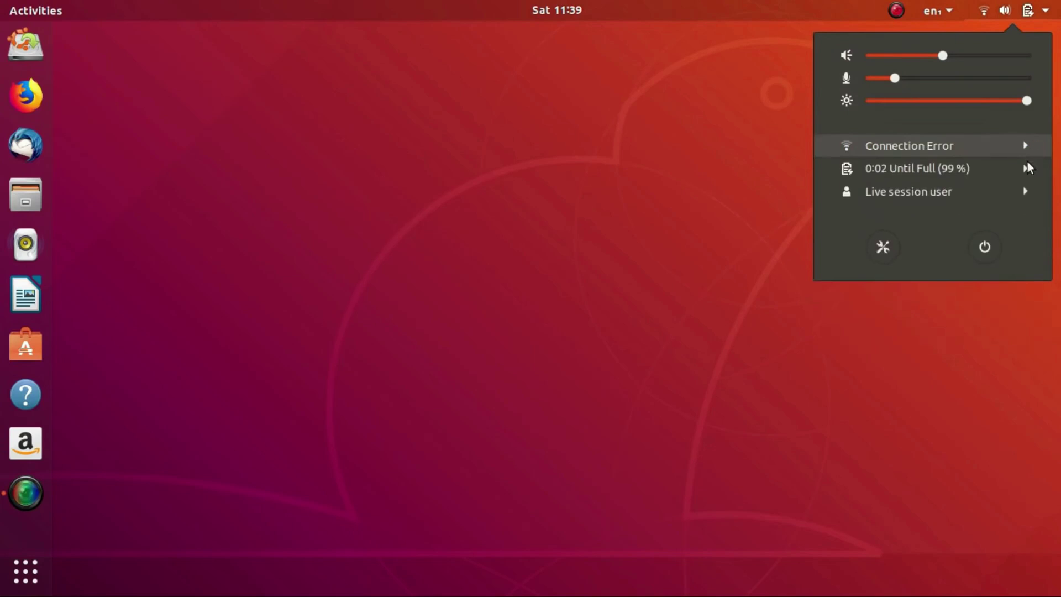
click(1022, 191)
click(644, 145)
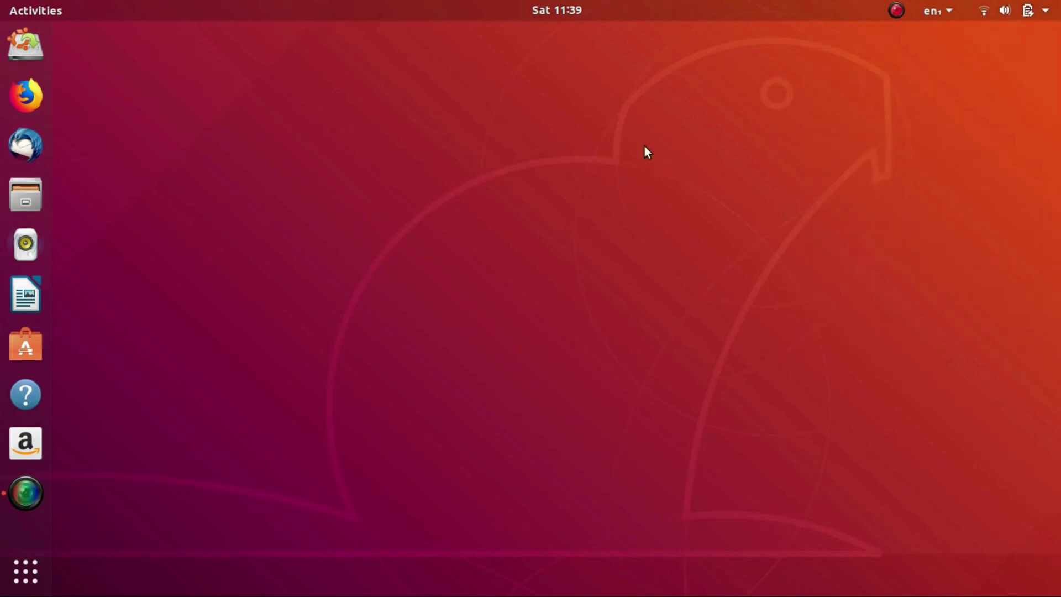
click(561, 10)
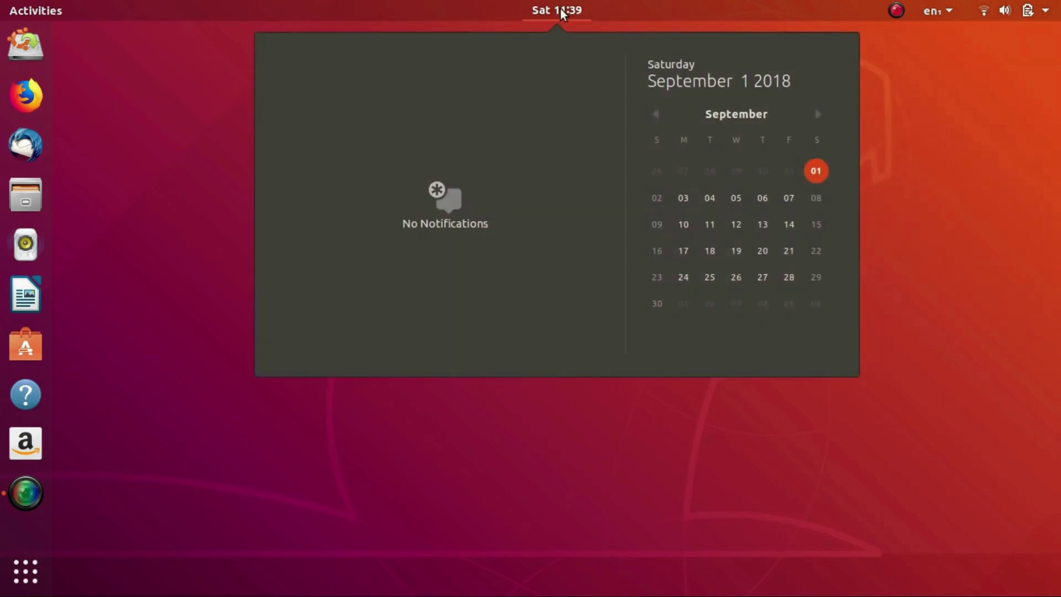
click(562, 11)
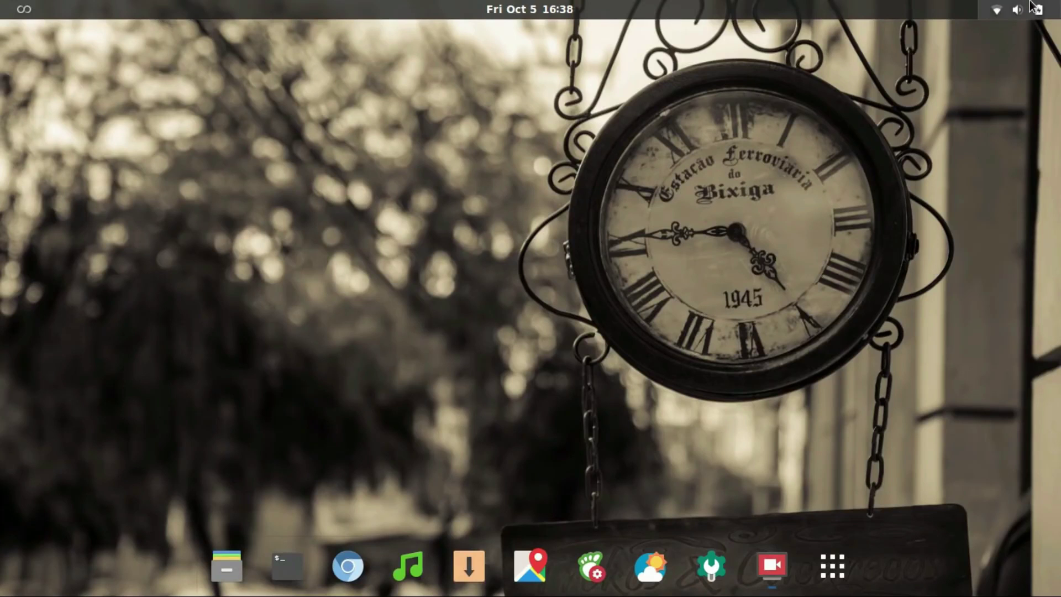
click(1016, 9)
click(989, 141)
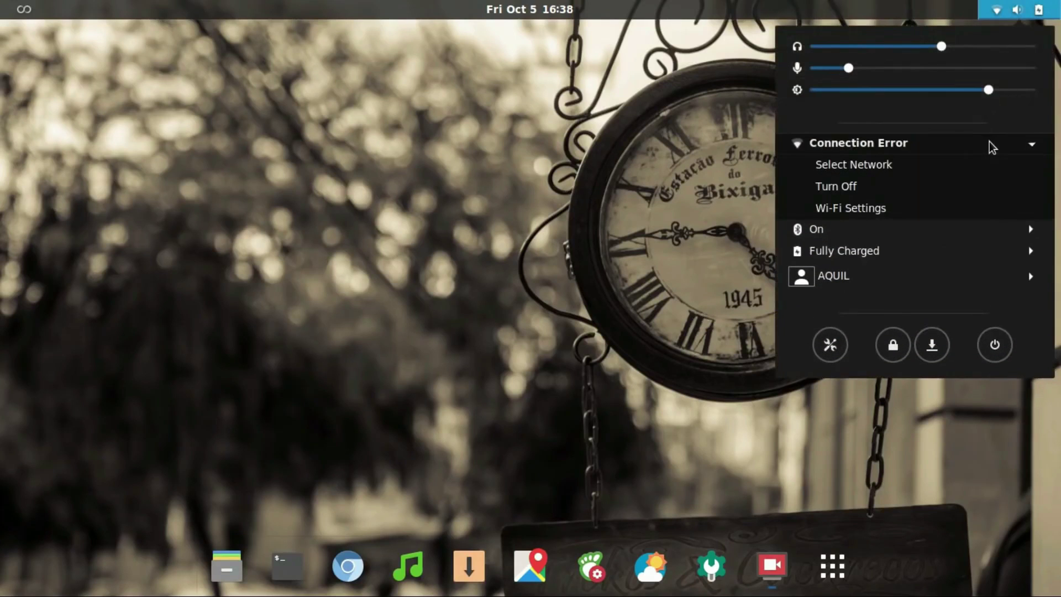
click(982, 164)
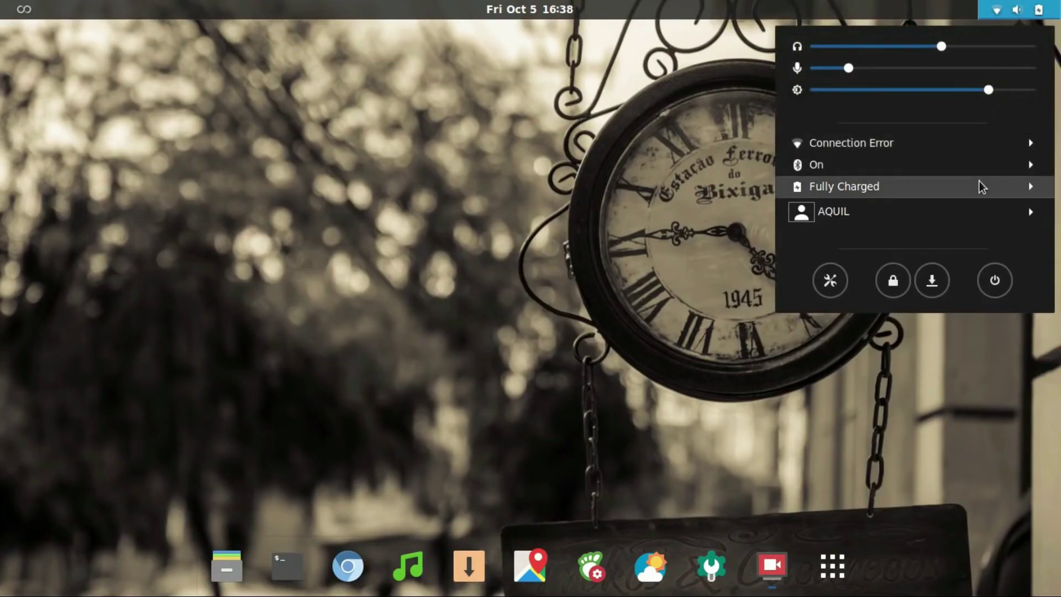
click(977, 186)
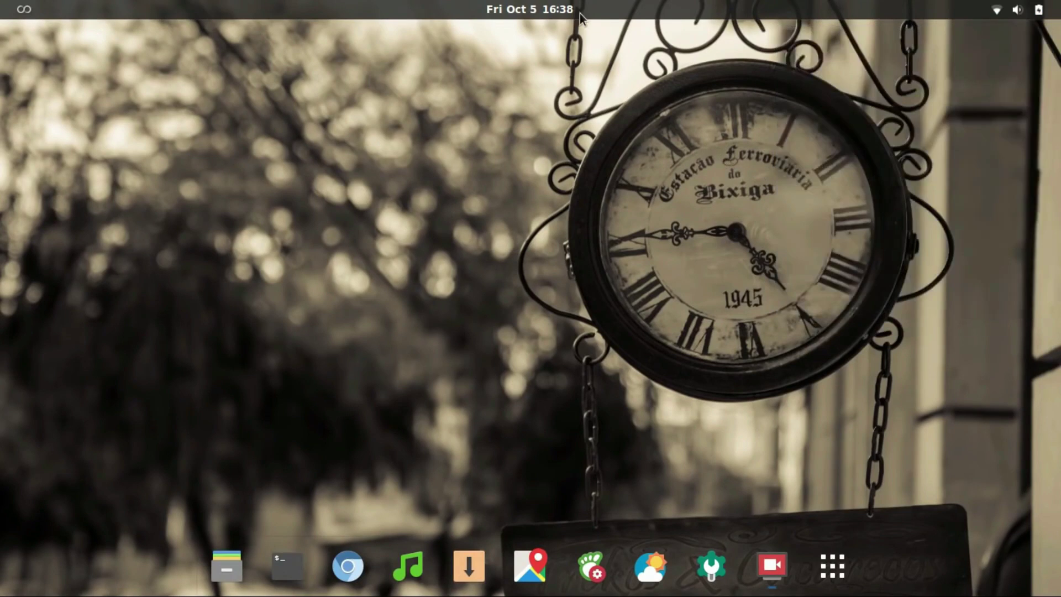
click(573, 9)
click(573, 8)
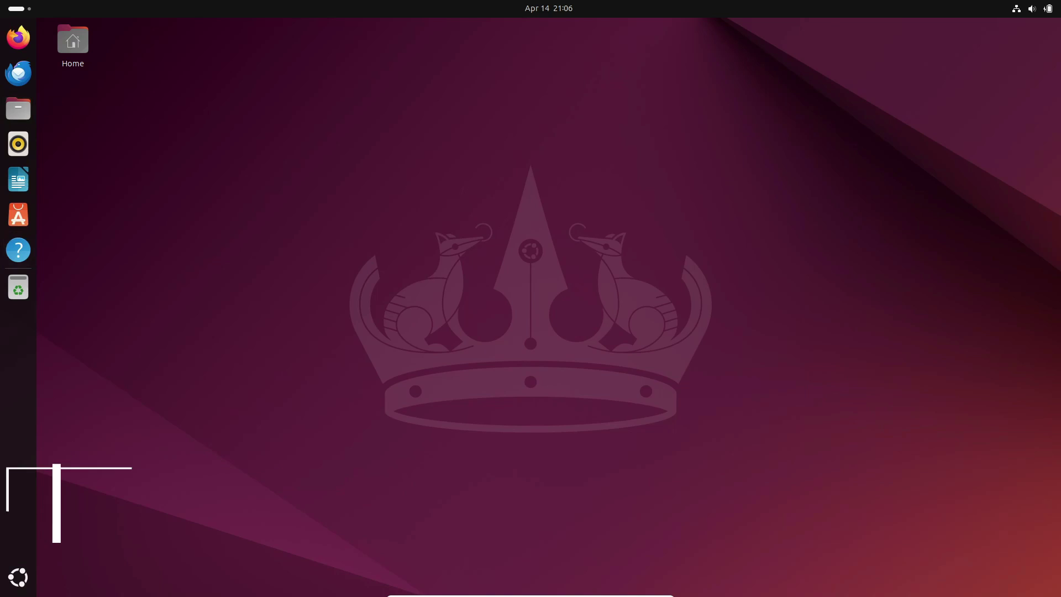
click(18, 577)
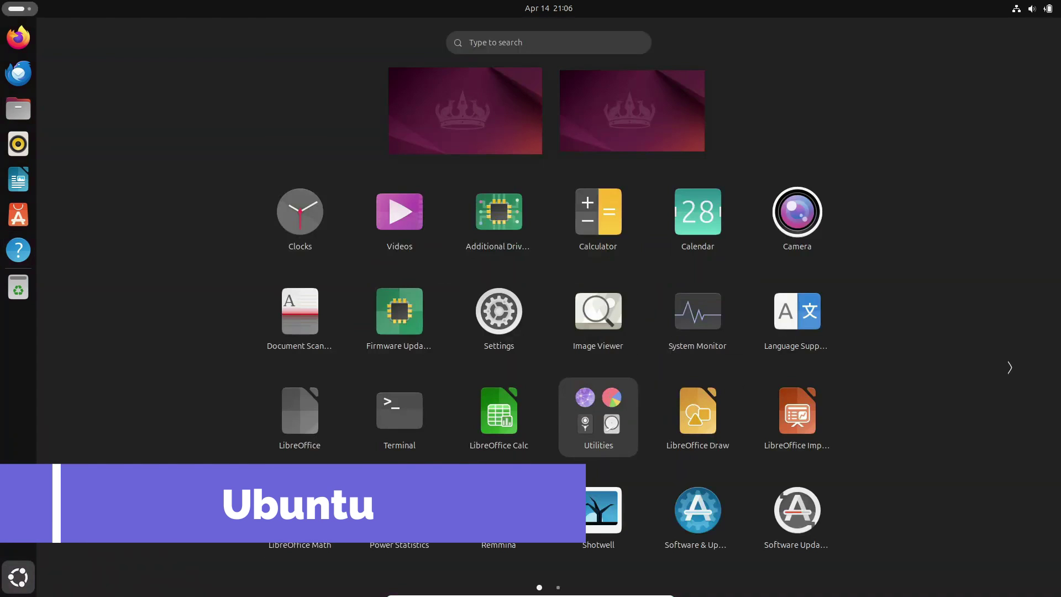
scroll(531, 331, up, 1)
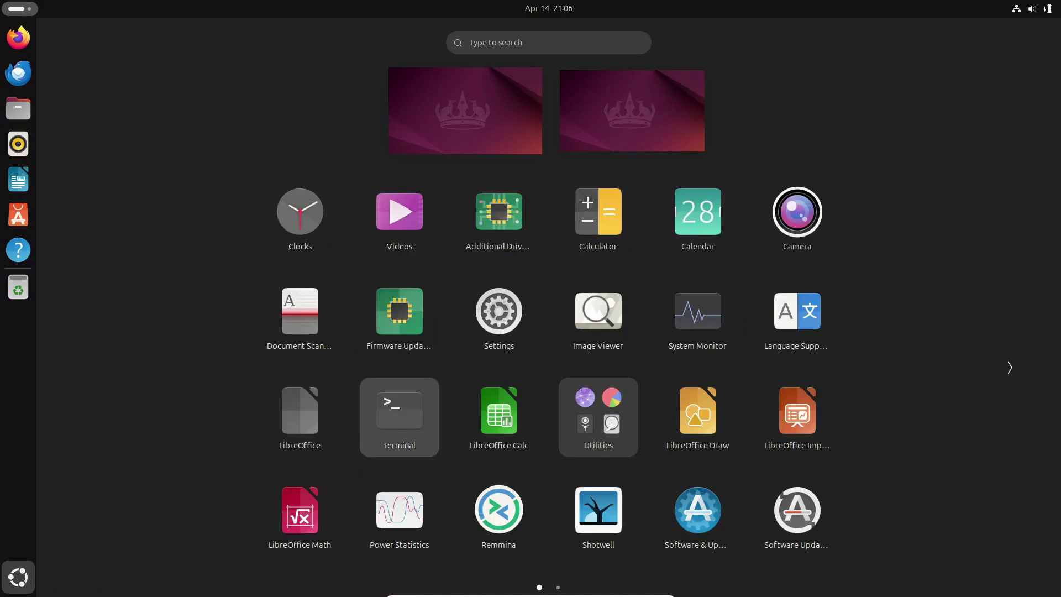
click(400, 418)
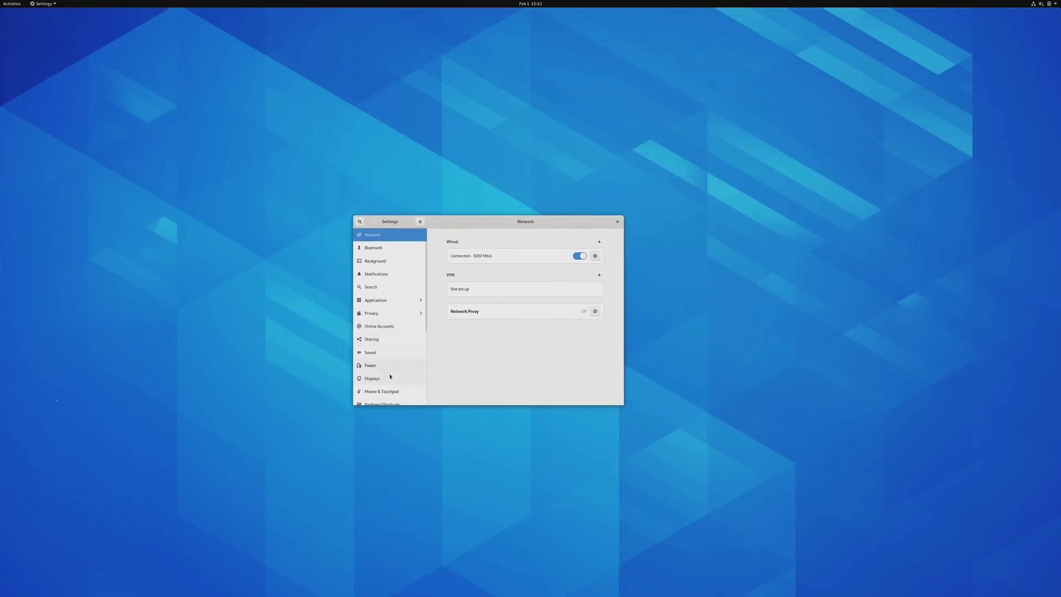
Set the Displays scale to 200%, keep the change, move the window, and glance at the calendar
click(389, 377)
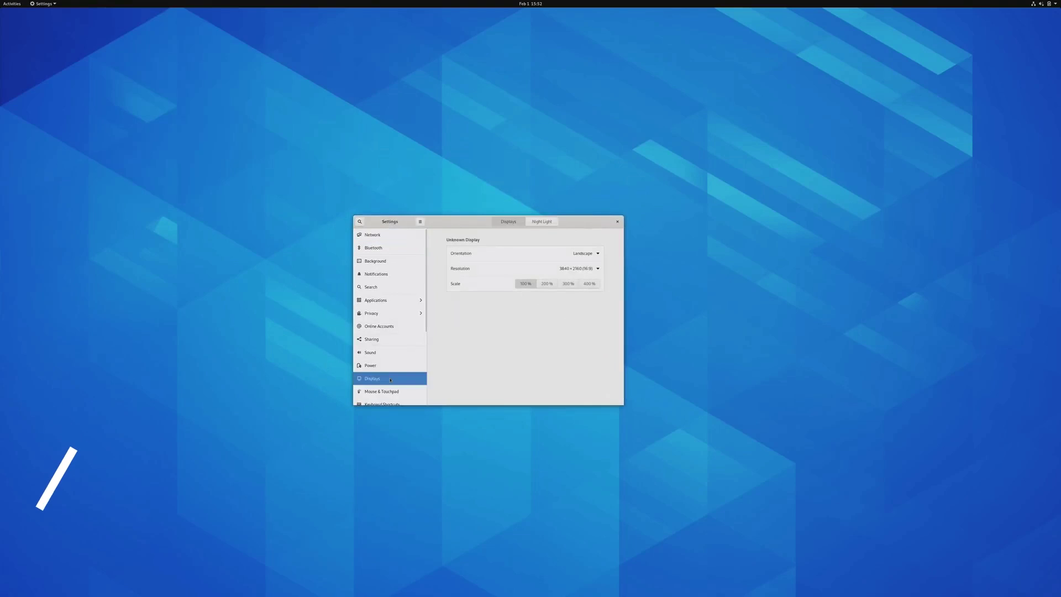
click(548, 284)
click(633, 224)
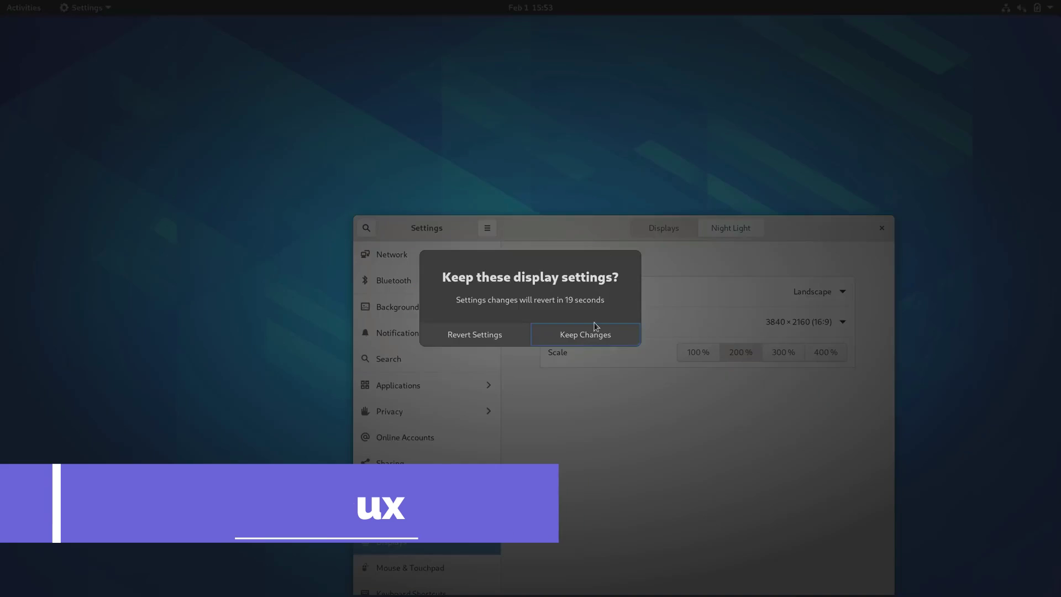
click(571, 309)
drag(581, 238, 474, 124)
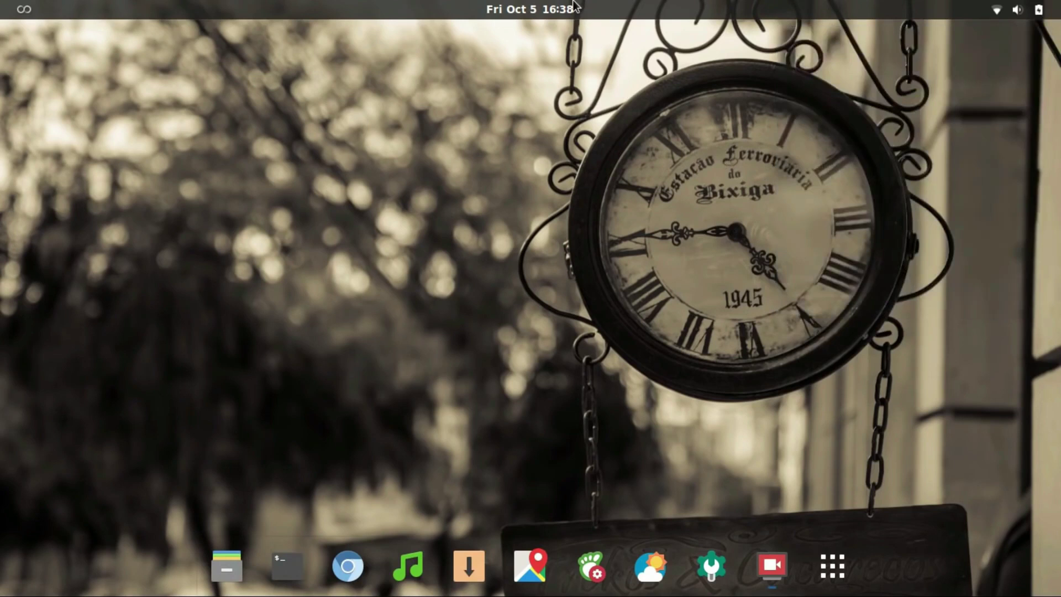
click(572, 9)
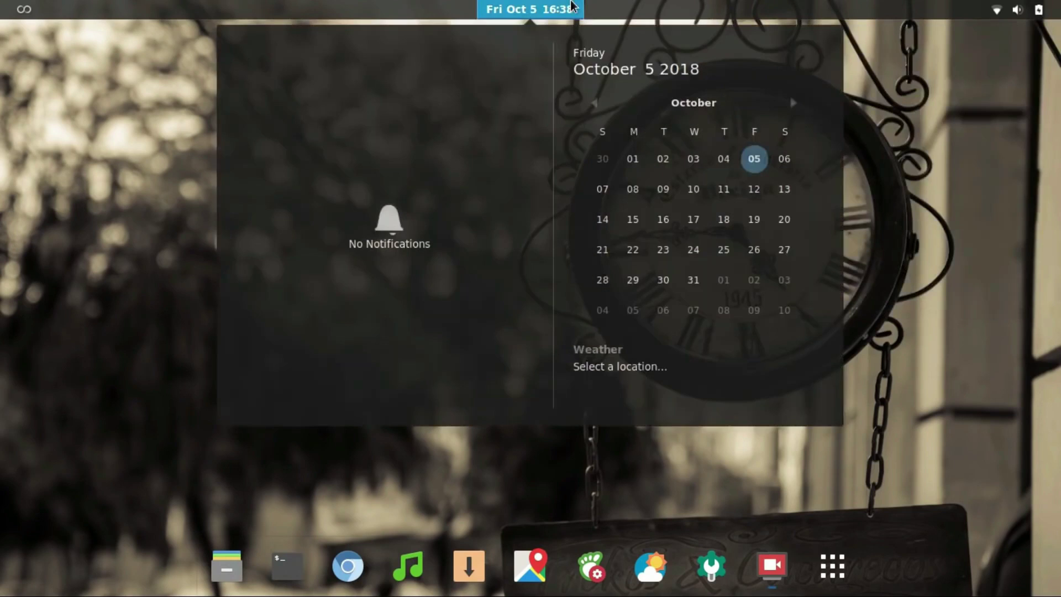
click(572, 7)
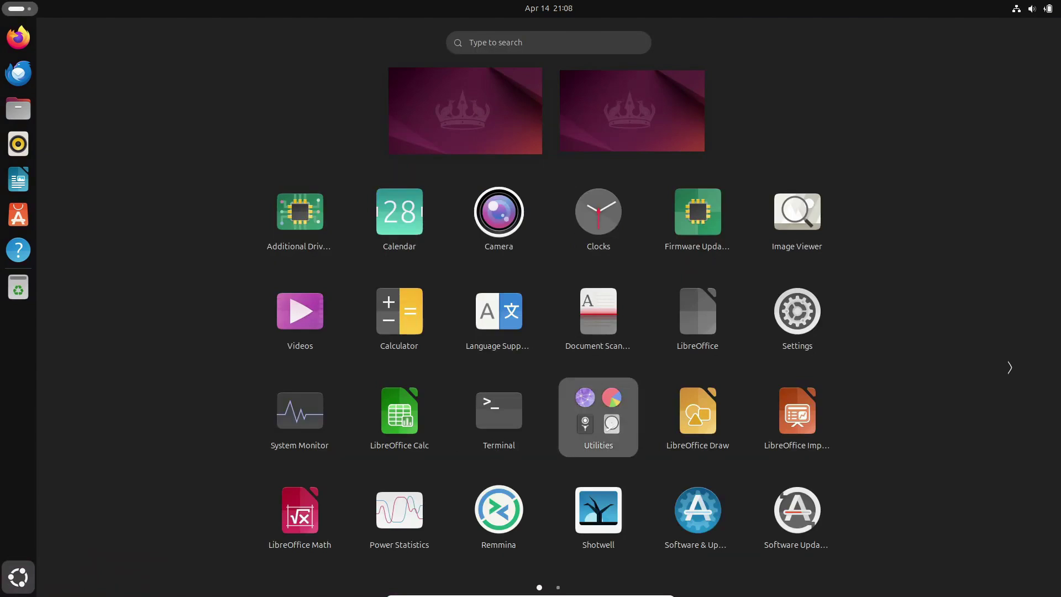
Launch Settings from the Utilities folder and open System > About for hardware and software details
click(598, 416)
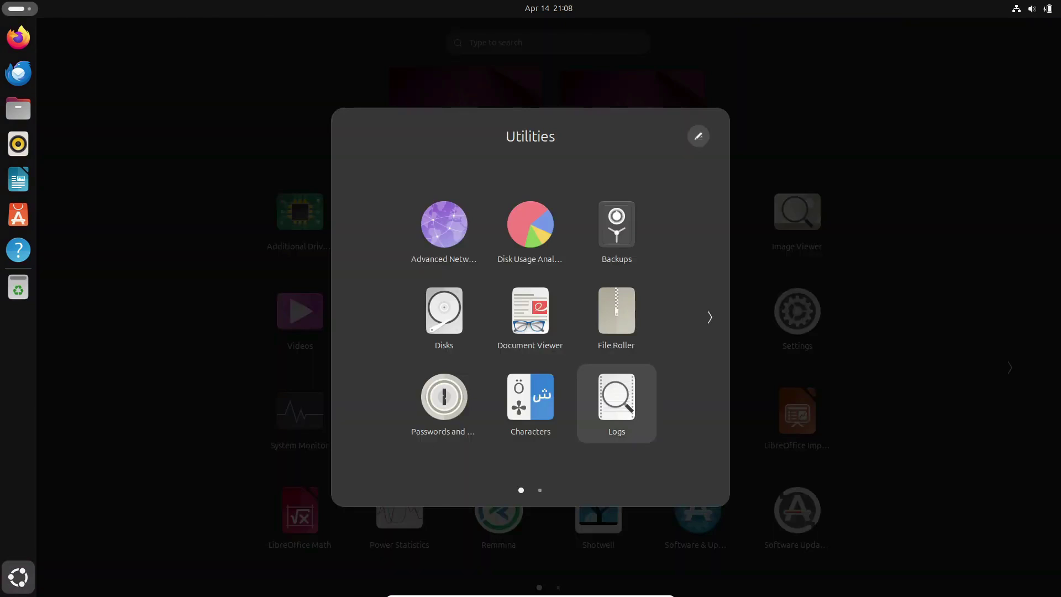
click(797, 311)
click(797, 312)
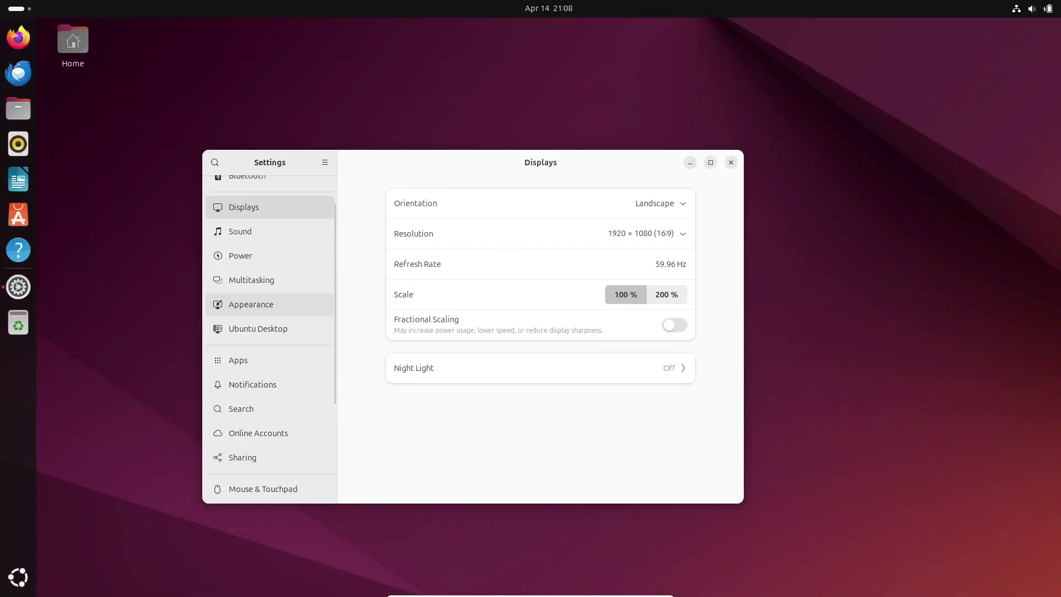
scroll(270, 373, down, 5)
click(241, 487)
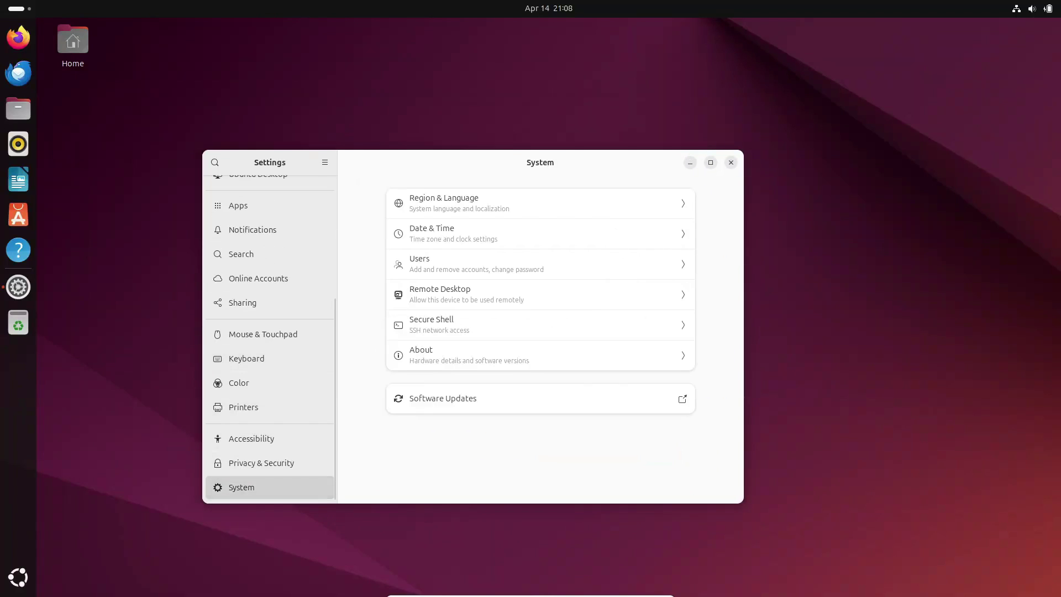
click(539, 355)
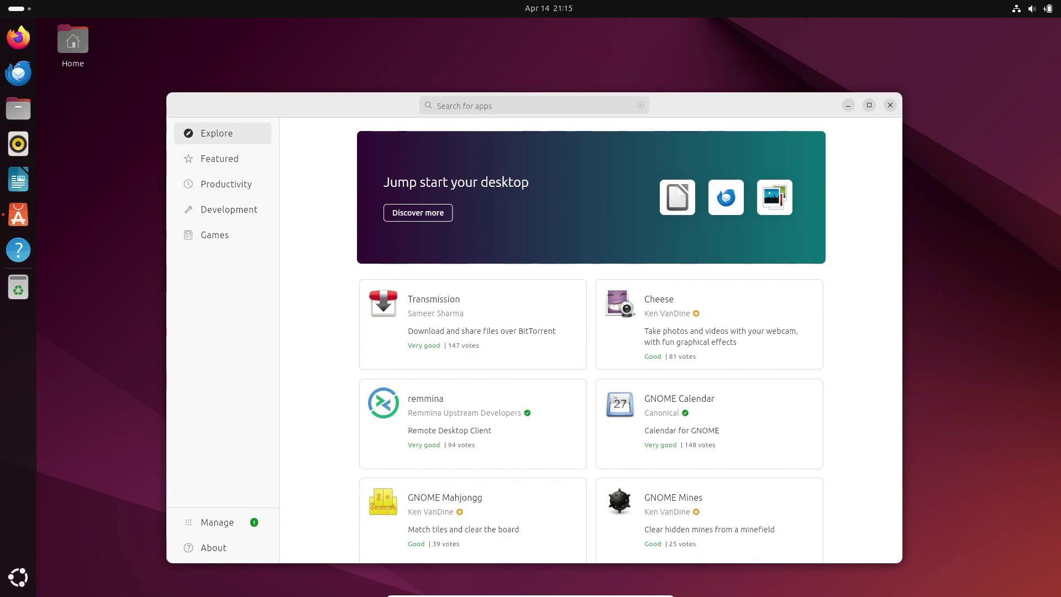
Browse the Featured, Productivity and Development categories, moving through their app cards
click(219, 158)
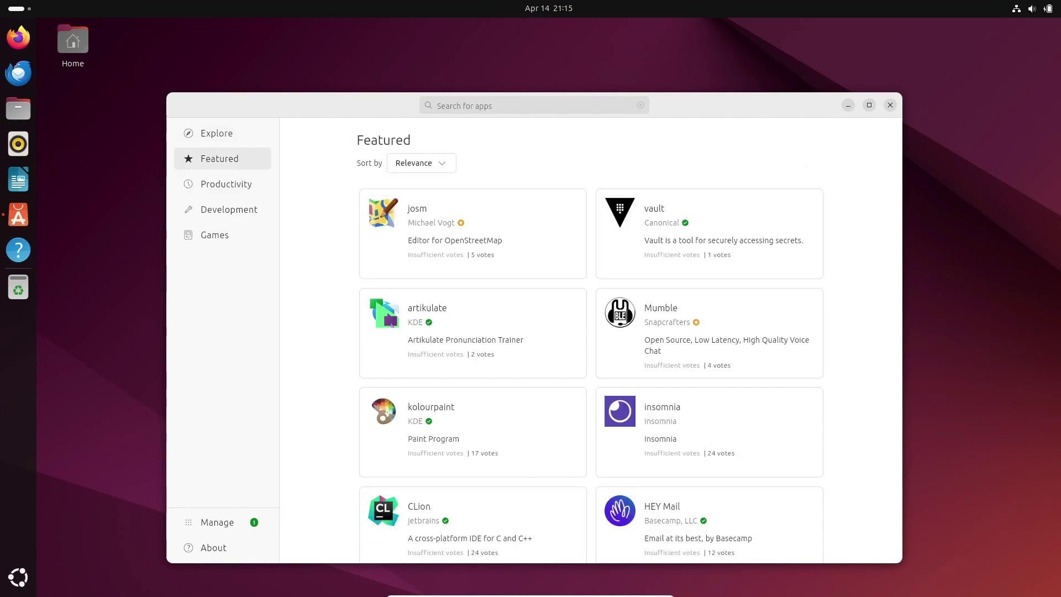
key(Down)
key(Down)
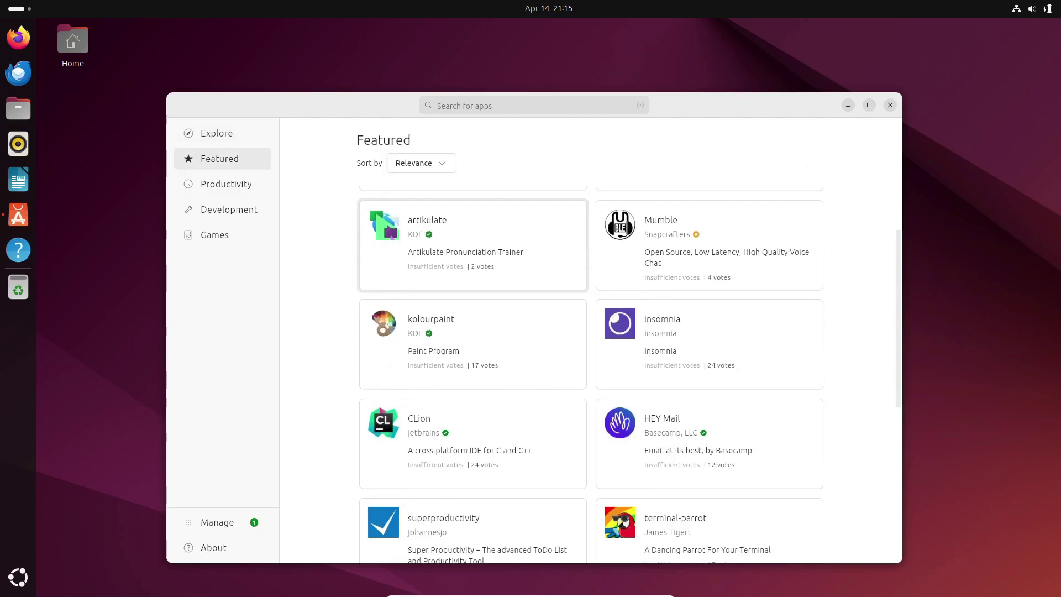
click(226, 184)
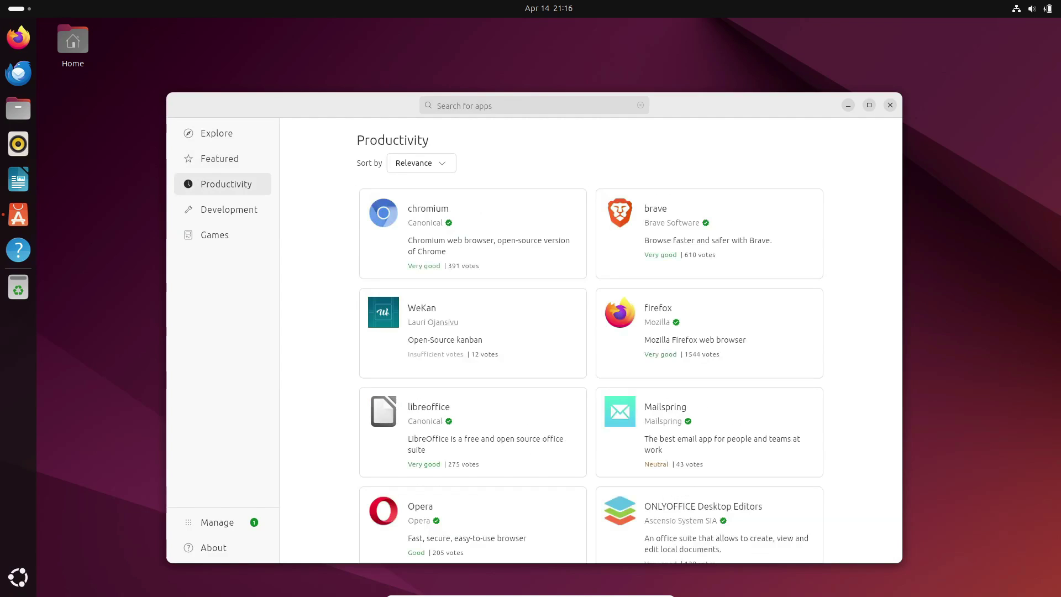
click(229, 209)
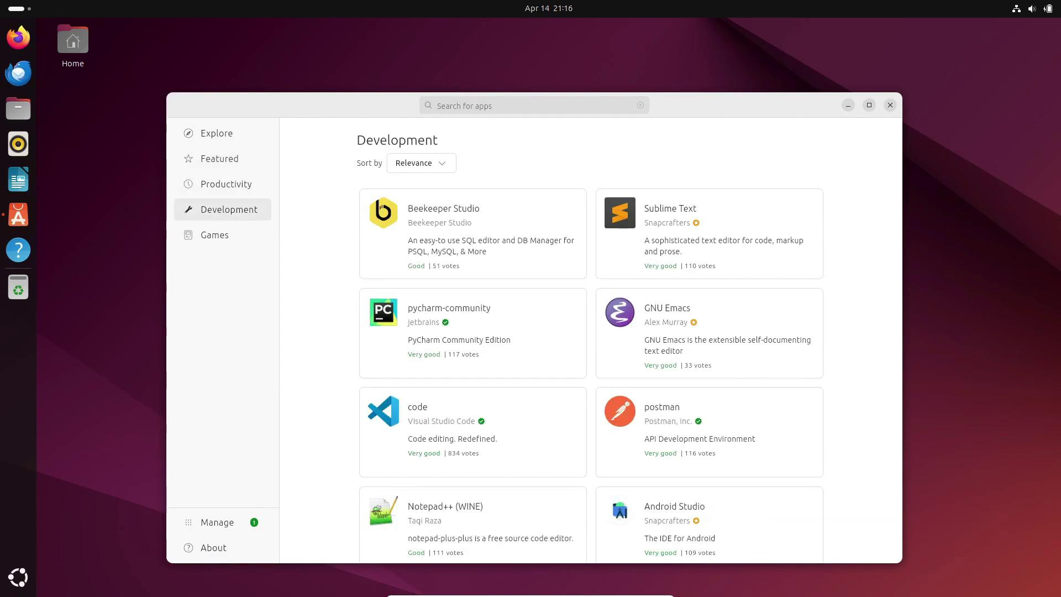
key(Down)
key(Down)
key(Down)
key(Down)
key(Down)
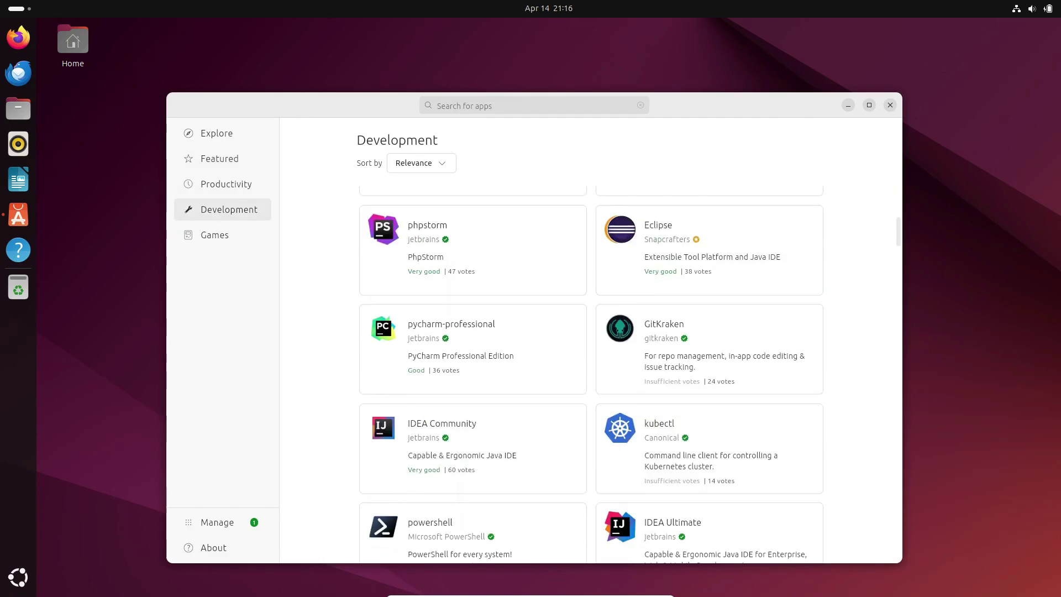
key(Up)
key(Up)
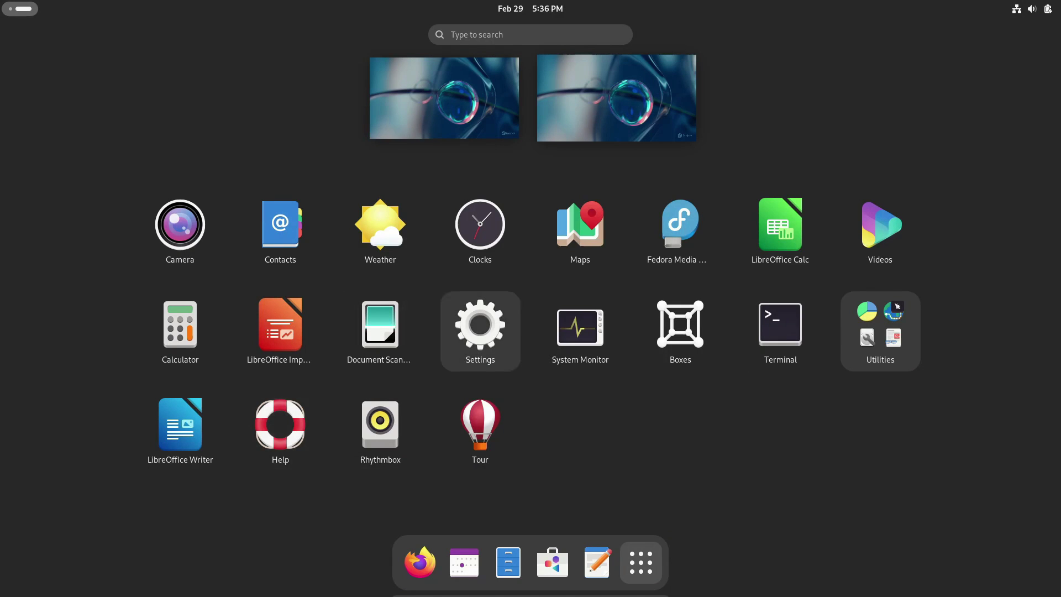
Launch GNOME Software and view its Installed and Updates tabs
click(553, 563)
key(ctrl+Tab)
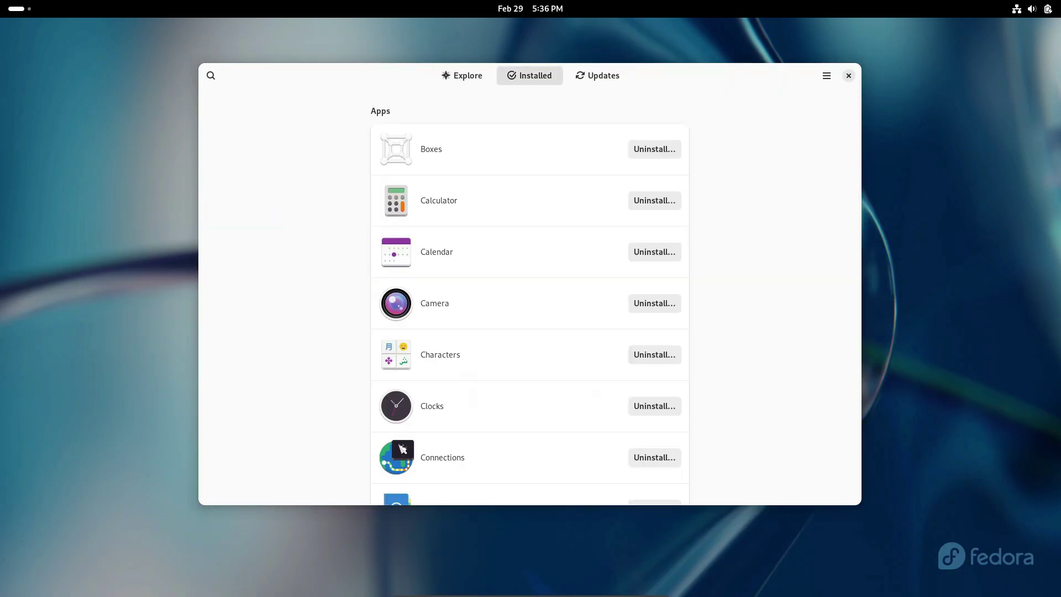
key(ctrl+Tab)
key(ctrl+Tab)
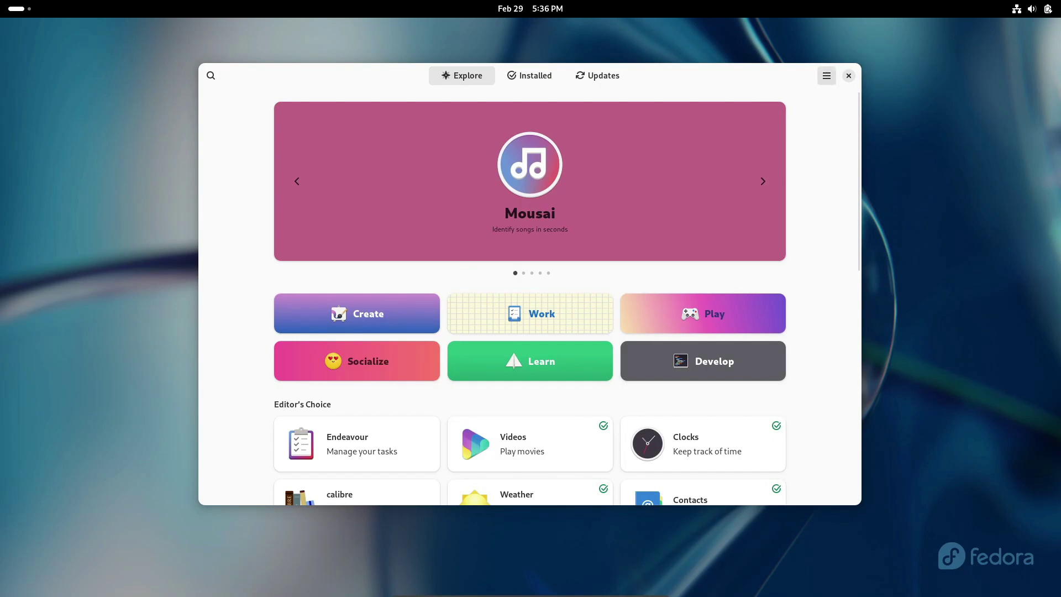
View the store's About information, quit Software, and show the workspace overview
key(F10)
key(Down)
key(Down)
key(Down)
key(Return)
key(Escape)
scroll(530, 331, down, 3)
key(ctrl+q)
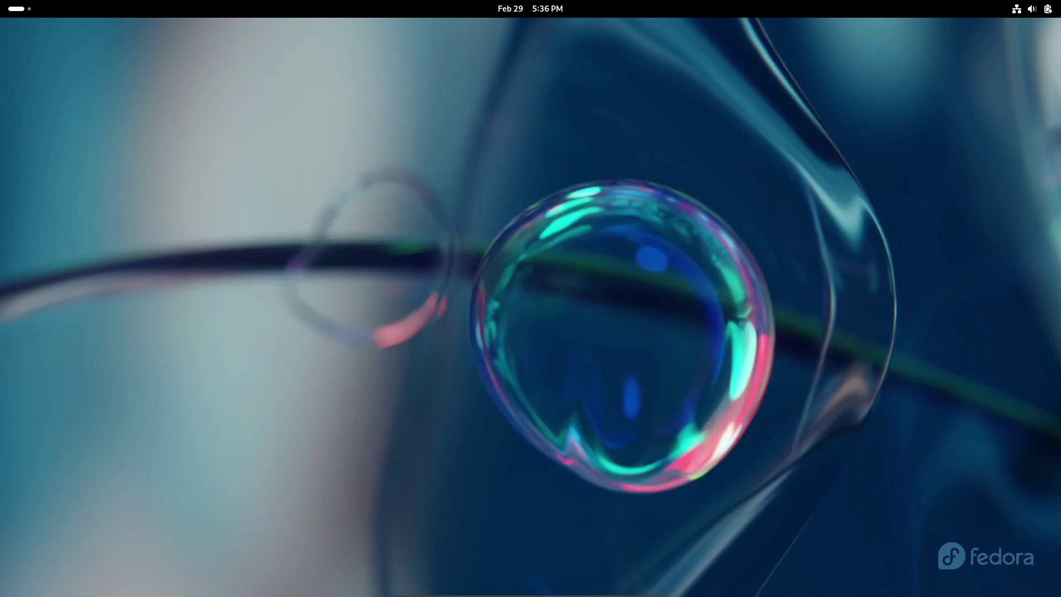
click(19, 8)
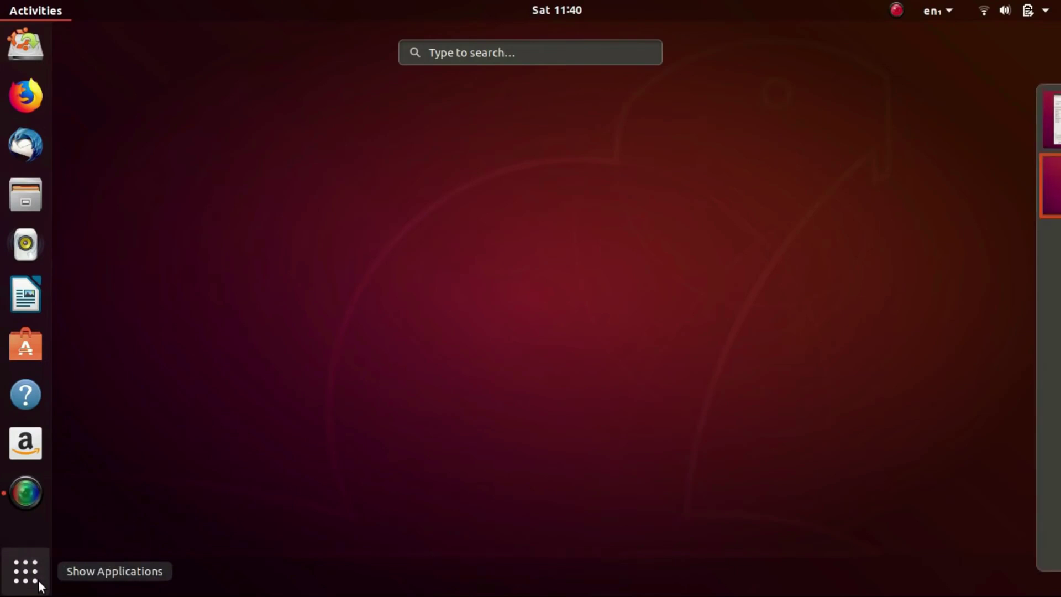
Show the full application grid and expand the system menu's Wi-Fi and user session submenus
click(38, 580)
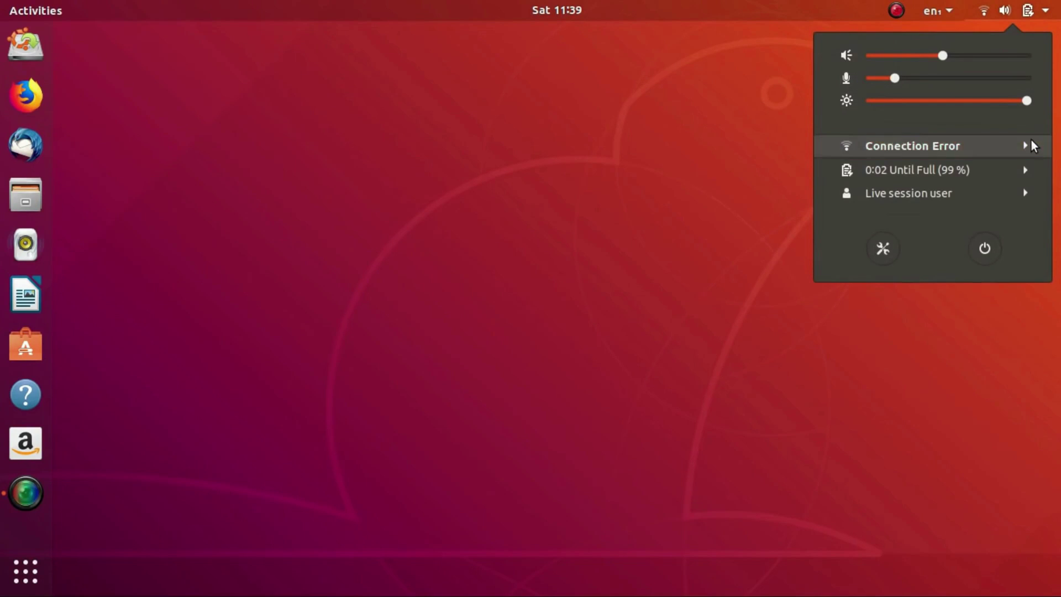
click(1031, 139)
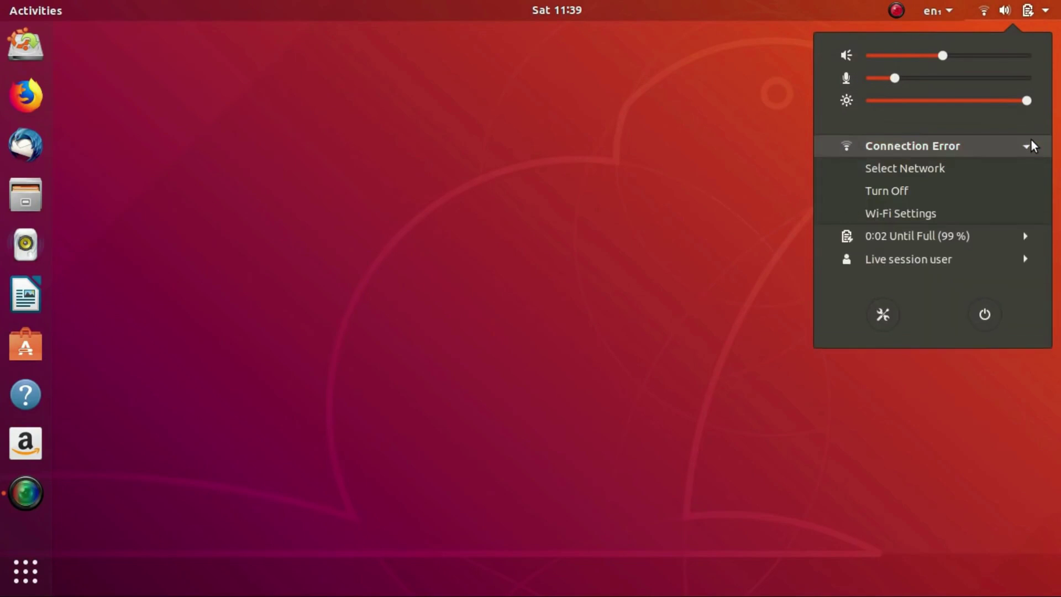
click(1022, 191)
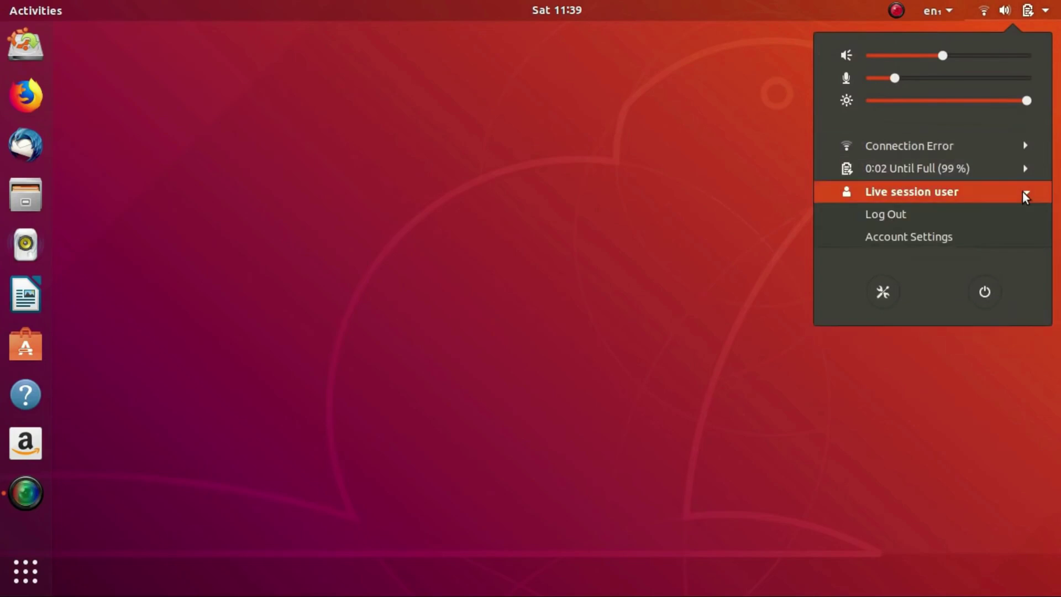
click(1022, 192)
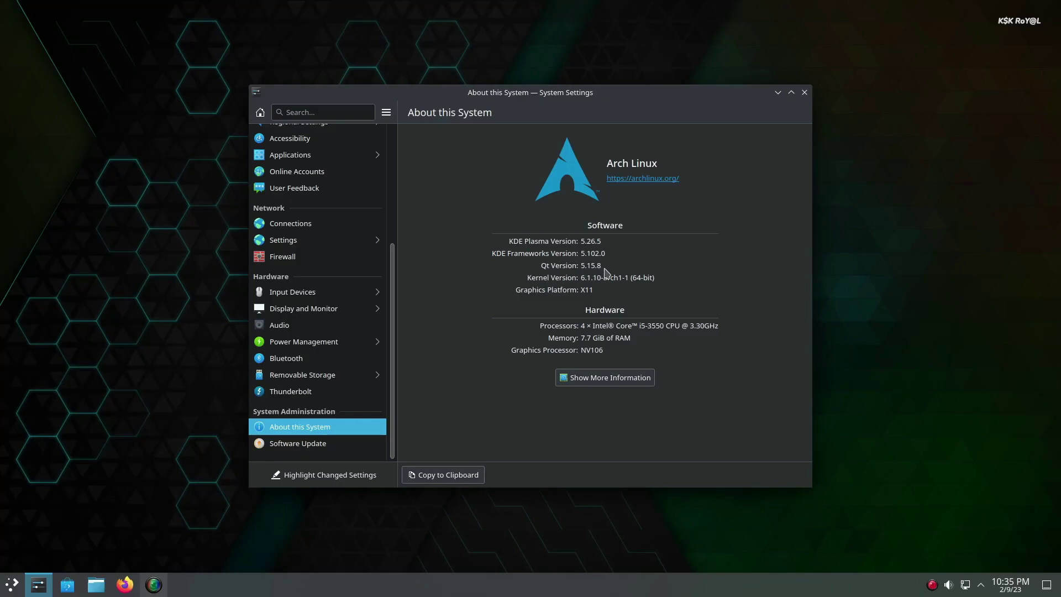
key(ctrl+l)
text(sudo nano /etc/pacman.conf)
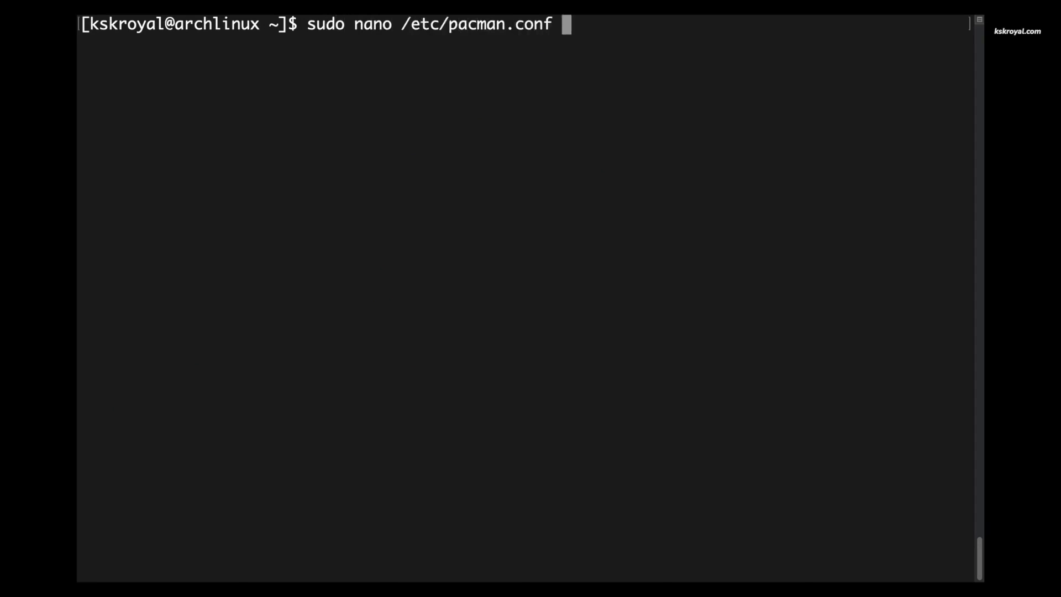
In nano, uncomment Color and ParallelDownloads, add ILoveCandy to /etc/pacman.conf, and save
key(Return)
key(Up)
key(Delete)
key(Down)
key(Down)
key(Down)
key(Delete)
key(End)
key(Return)
text(ILoveCandy)
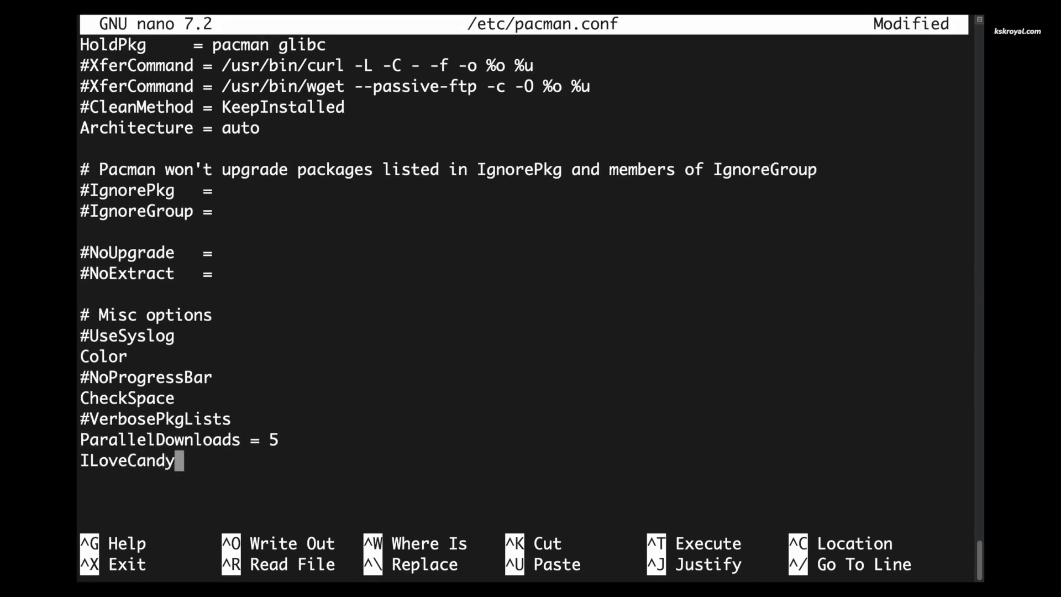
key(ctrl+o)
key(Return)
key(ctrl+x)
text(sudo pacman -Sy)
key(Return)
text(sudo pacman -S cargo)
Sync pacman, install cargo and reflector, and back up the mirrorlist to a .bak copy
key(Return)
text(1)
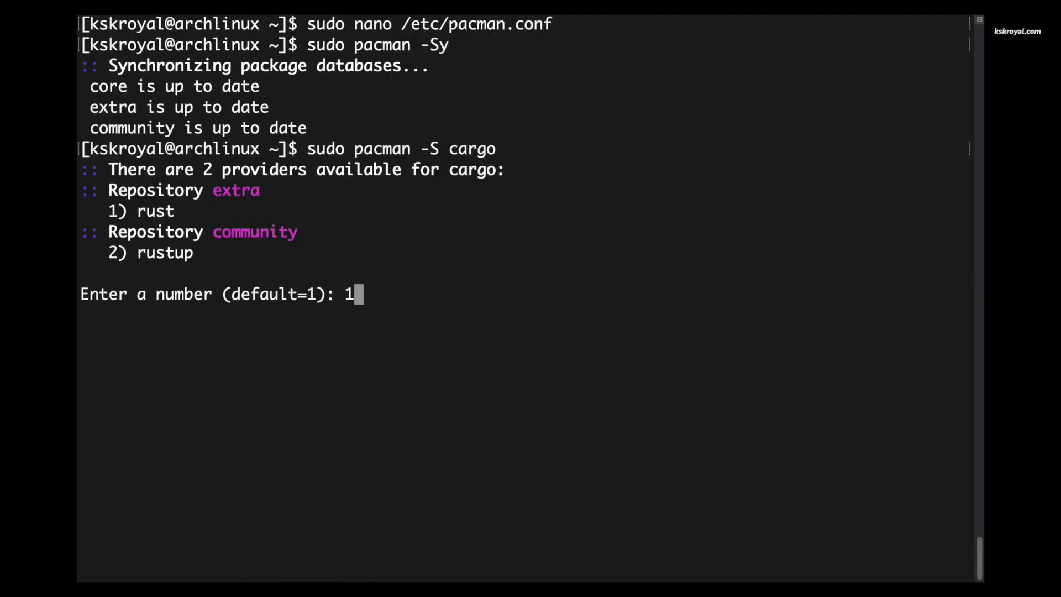
key(ctrl+l)
text(sudo pacman -S reflector)
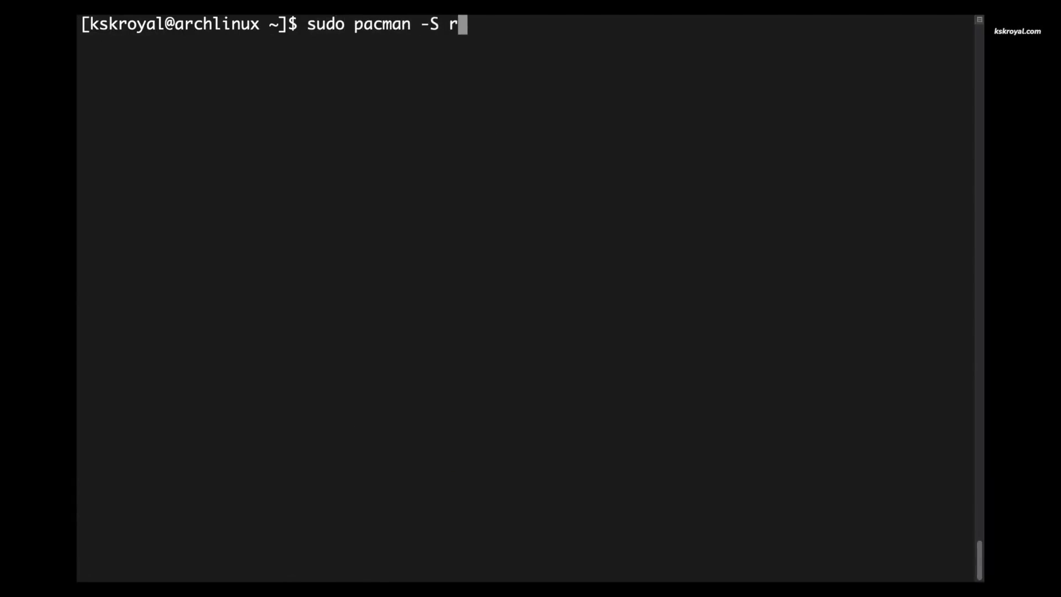
key(Return)
key(Return)
key(ctrl+l)
text(sudo cp /e)
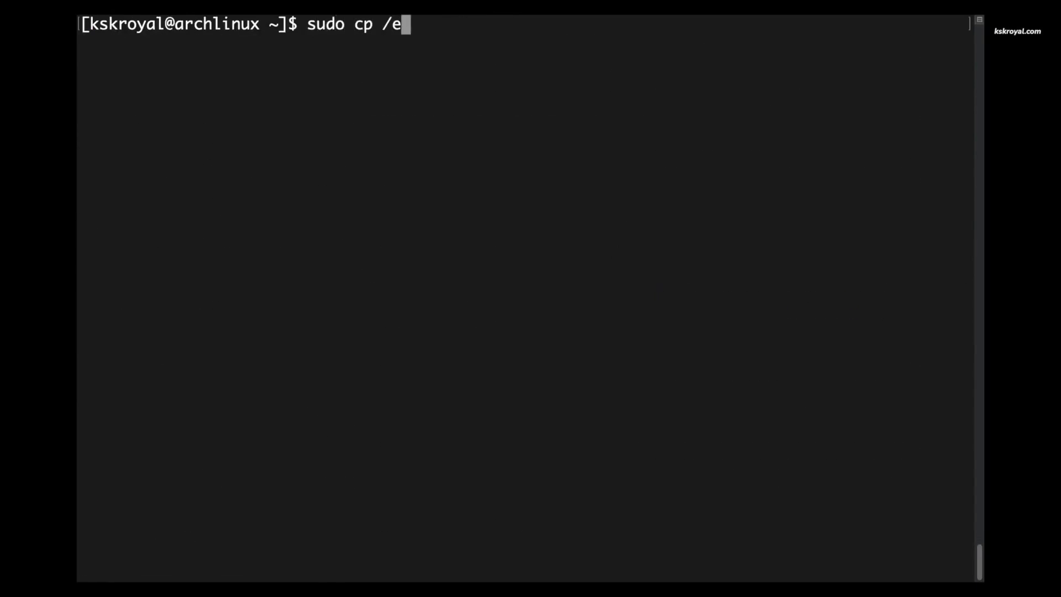
text(tc/pacman.d/mirrorlist /etc/pacman.d/mirrorlist.)
text(bak)
key(Return)
text(sudo reflector --verbose --)
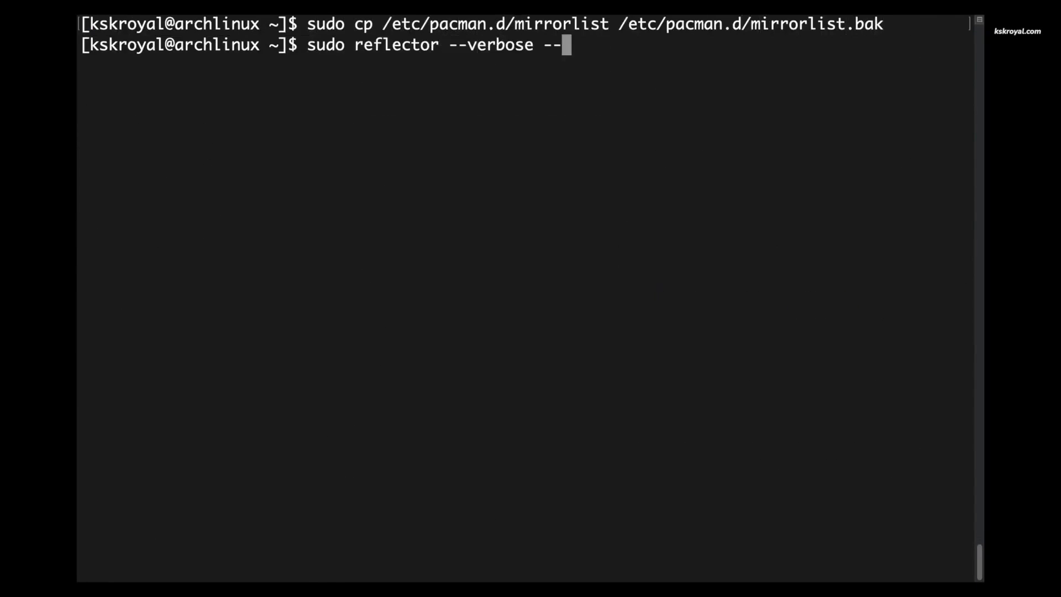
text(latest 10 --protocol https --sort rate --save /etc/pacman.d/mirrorlist)
key(Return)
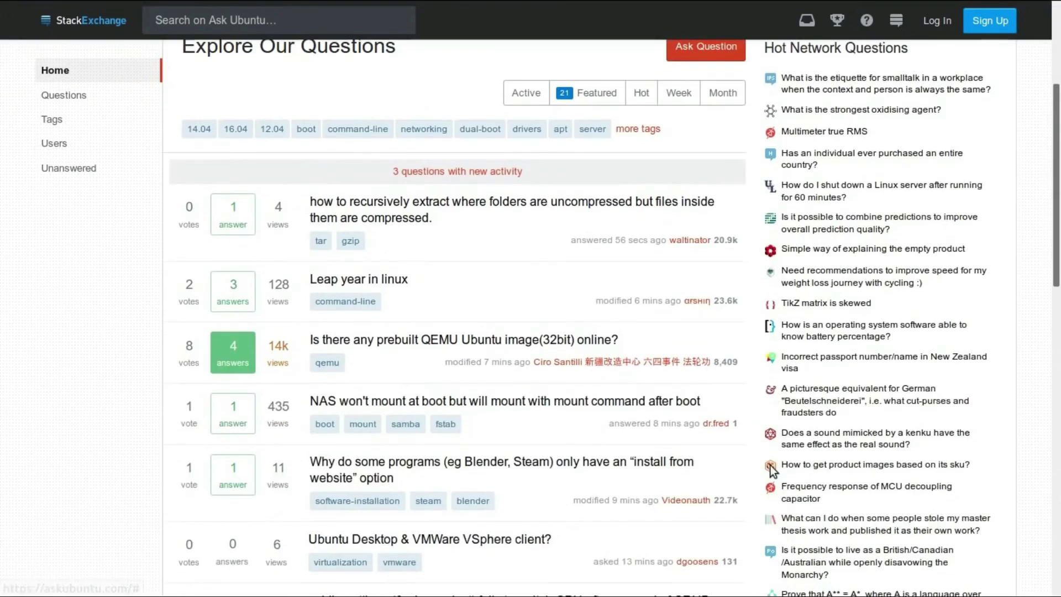
scroll(602, 448, down, 3)
scroll(602, 448, down, 3)
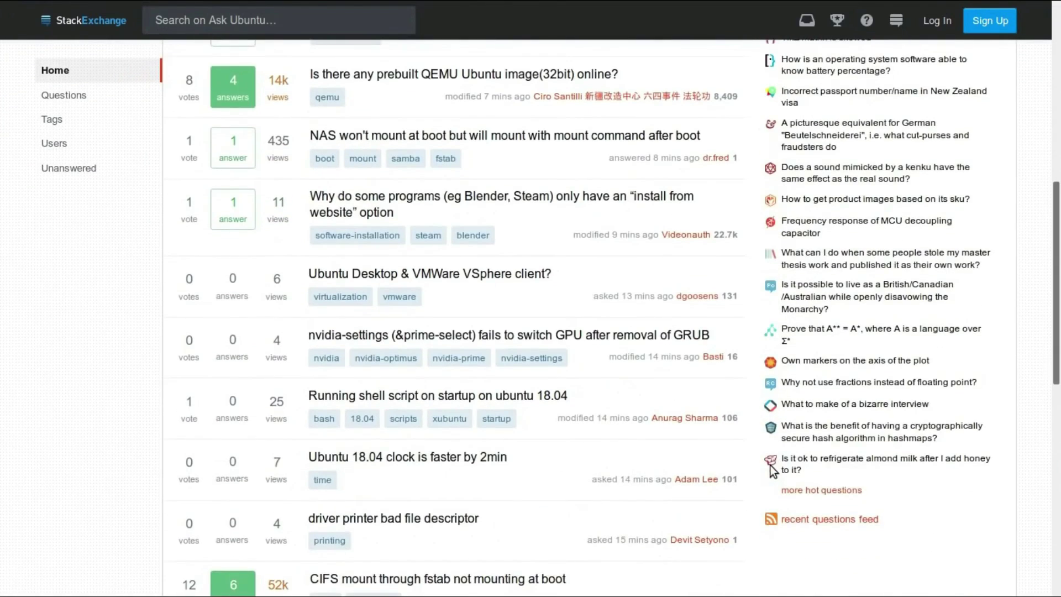
Open the 'Ubuntu 18.04 clock is faster by 2min' question, then restore, maximize and close Chromium
click(485, 456)
scroll(347, 323, down, 8)
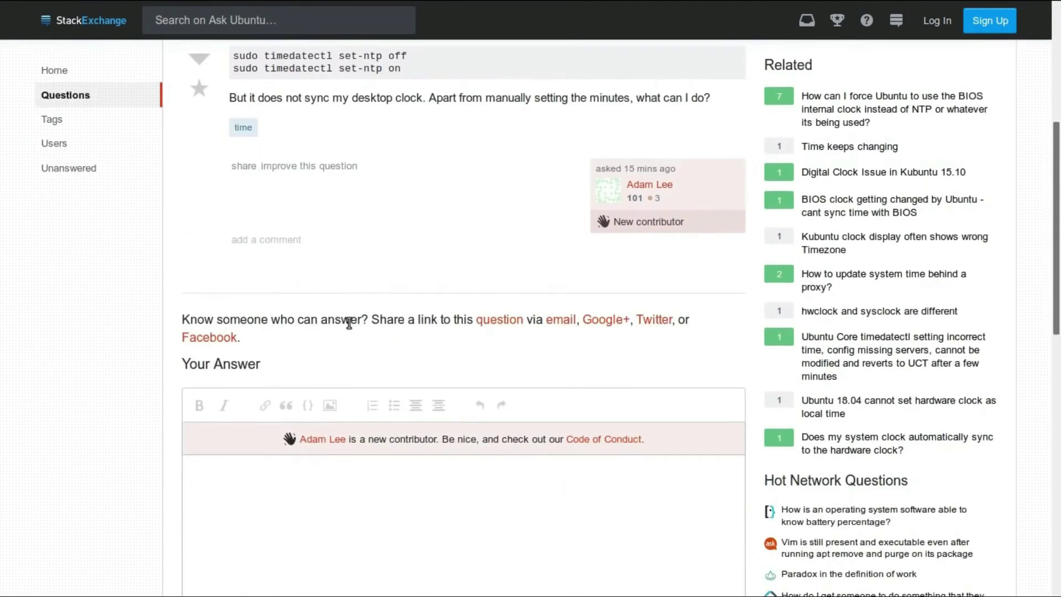
scroll(348, 323, down, 5)
scroll(625, 338, down, 4)
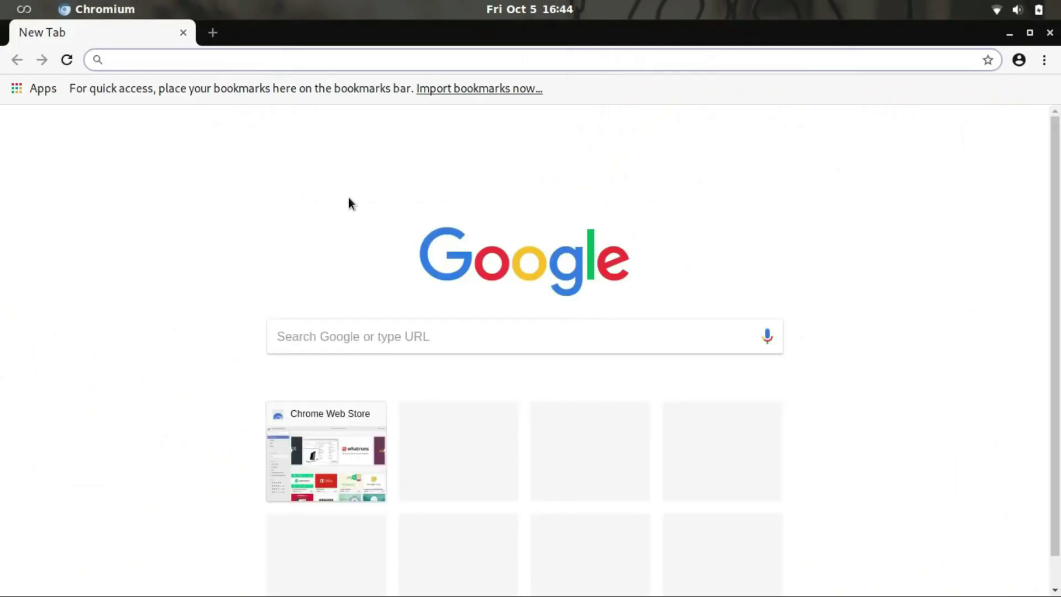
click(1029, 31)
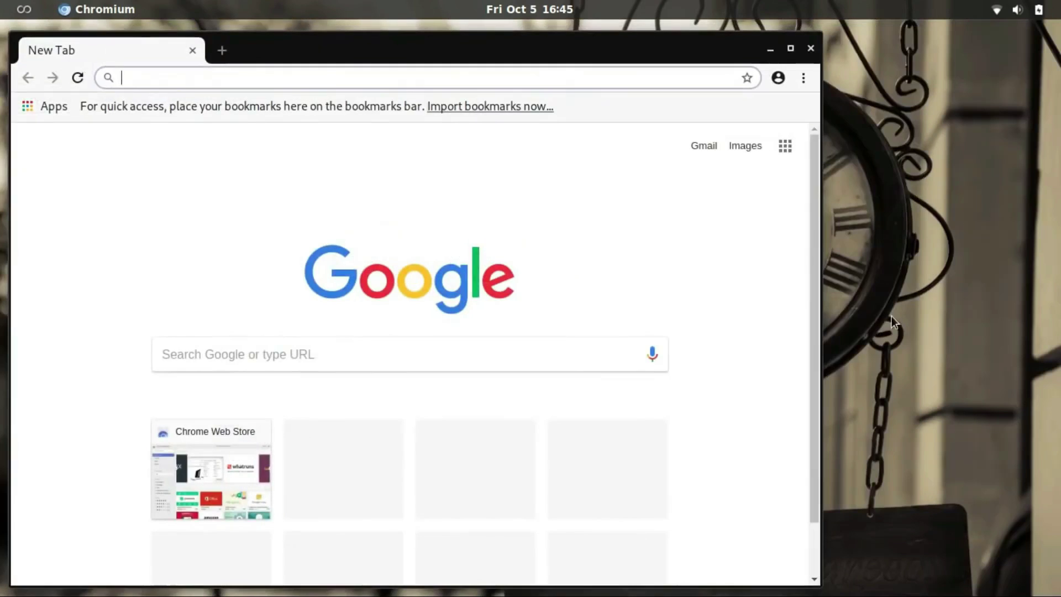
click(791, 50)
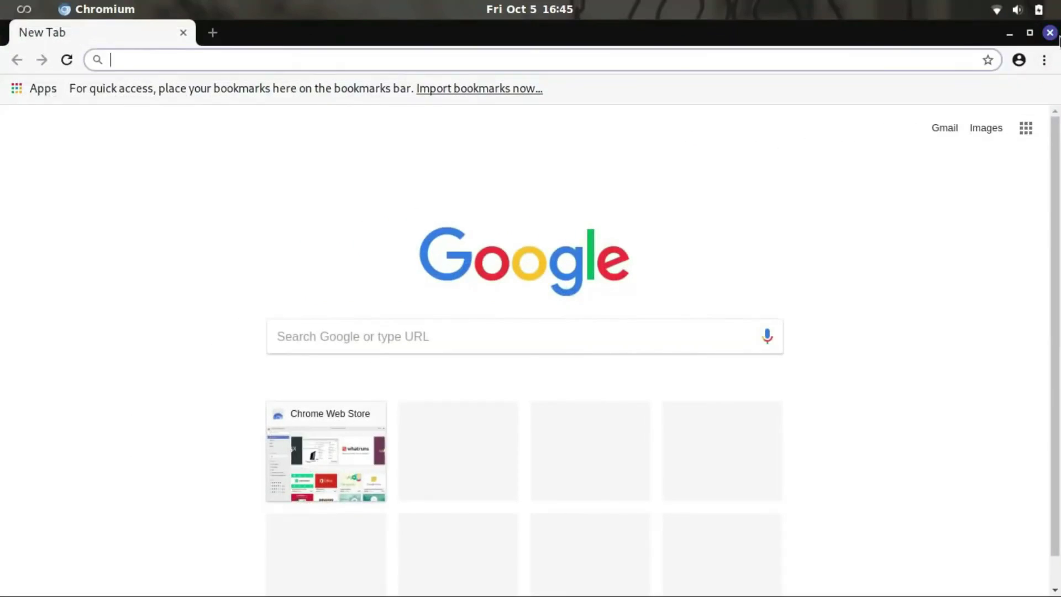
click(1050, 31)
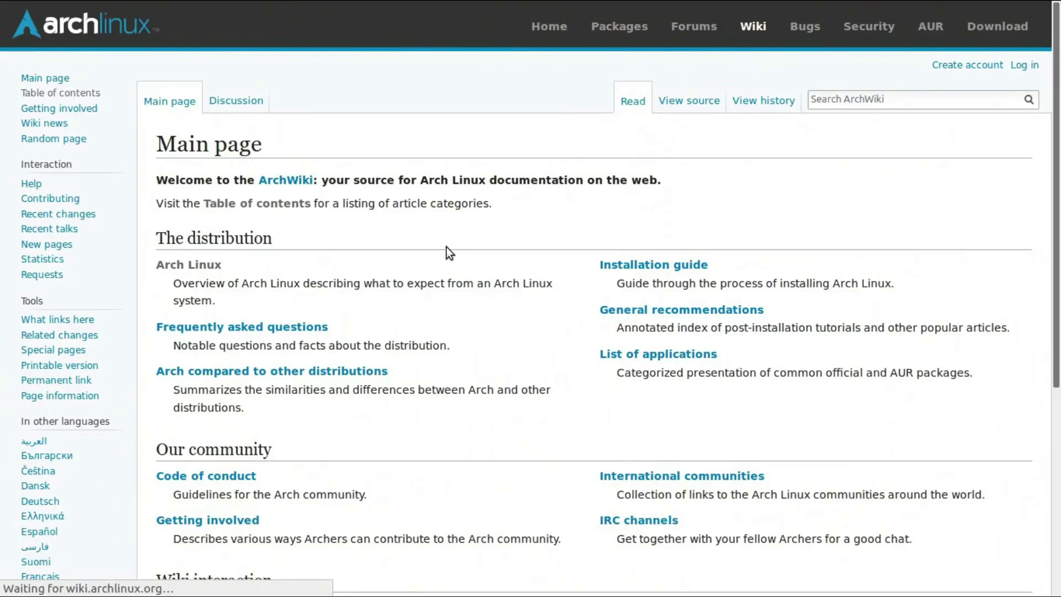
scroll(560, 280, down, 3)
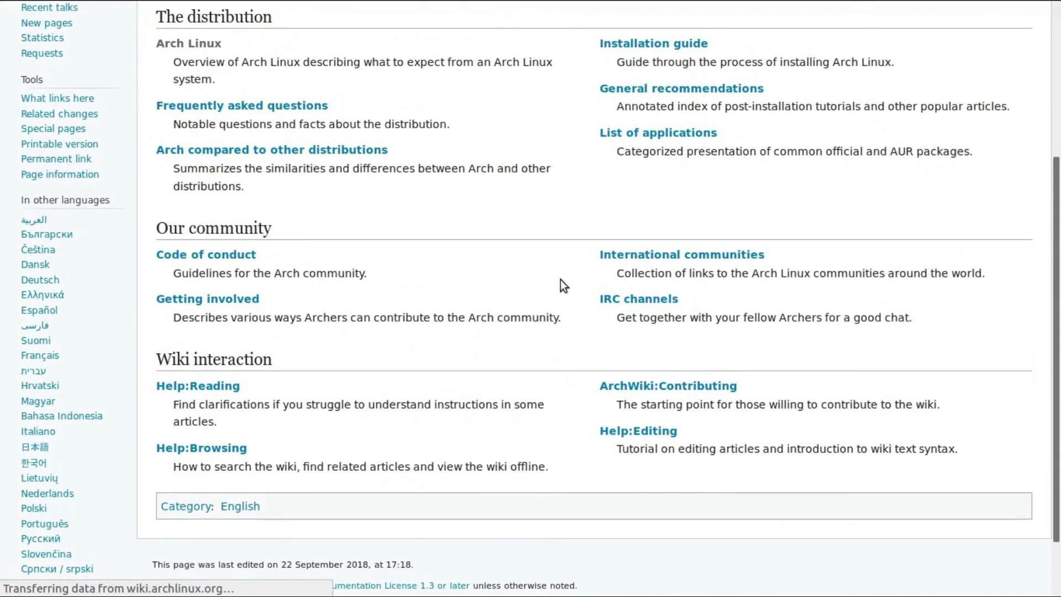
scroll(560, 280, down, 1)
scroll(561, 279, down, 1)
scroll(561, 279, up, 5)
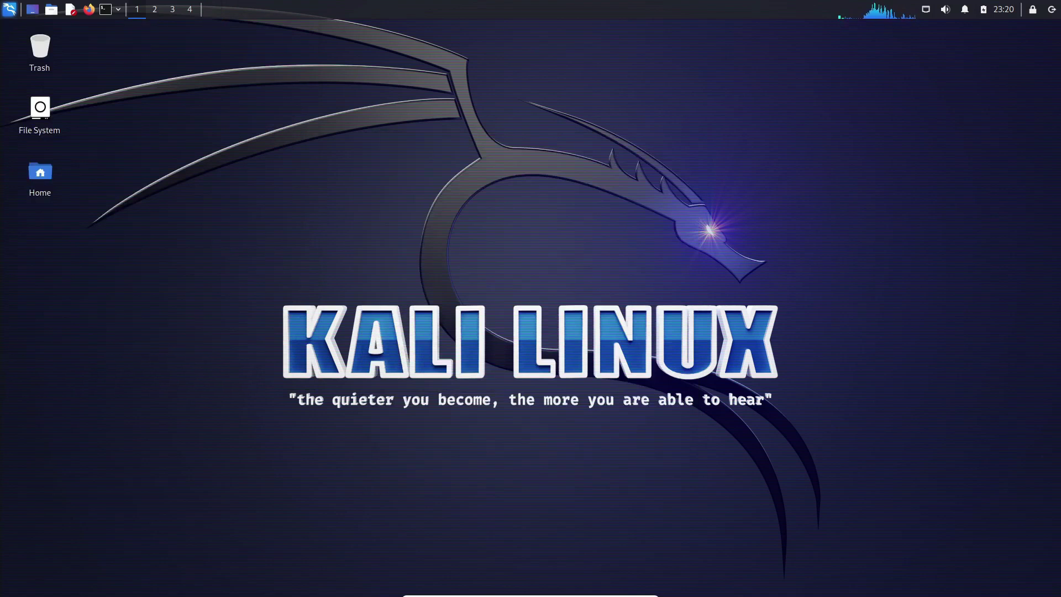
Browse Kali's Usual Applications, the System group, then the Wireless Attacks and social engineering categories
click(184, 151)
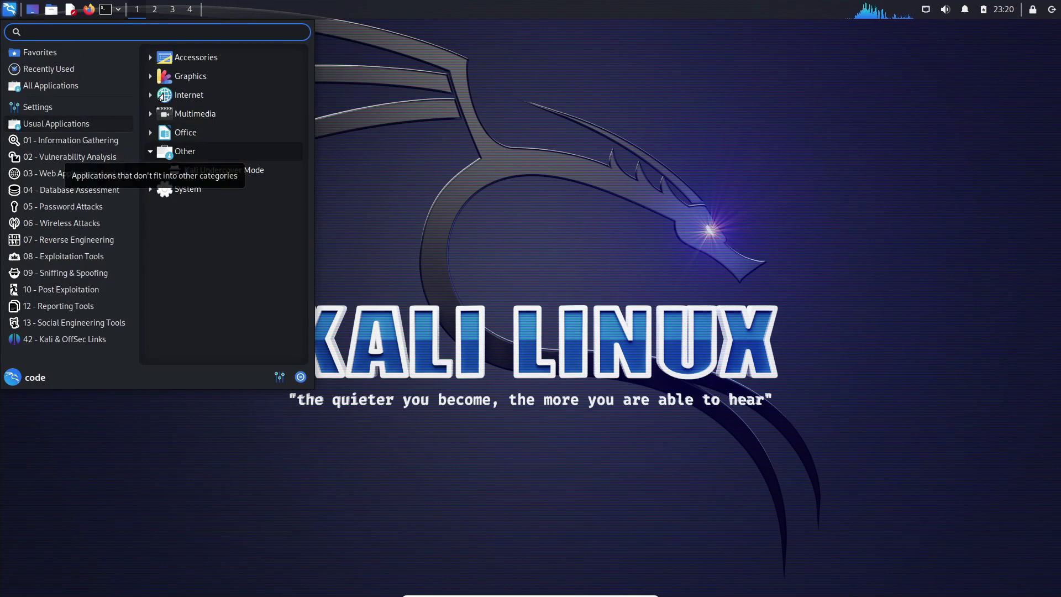
click(188, 170)
scroll(224, 250, down, 1)
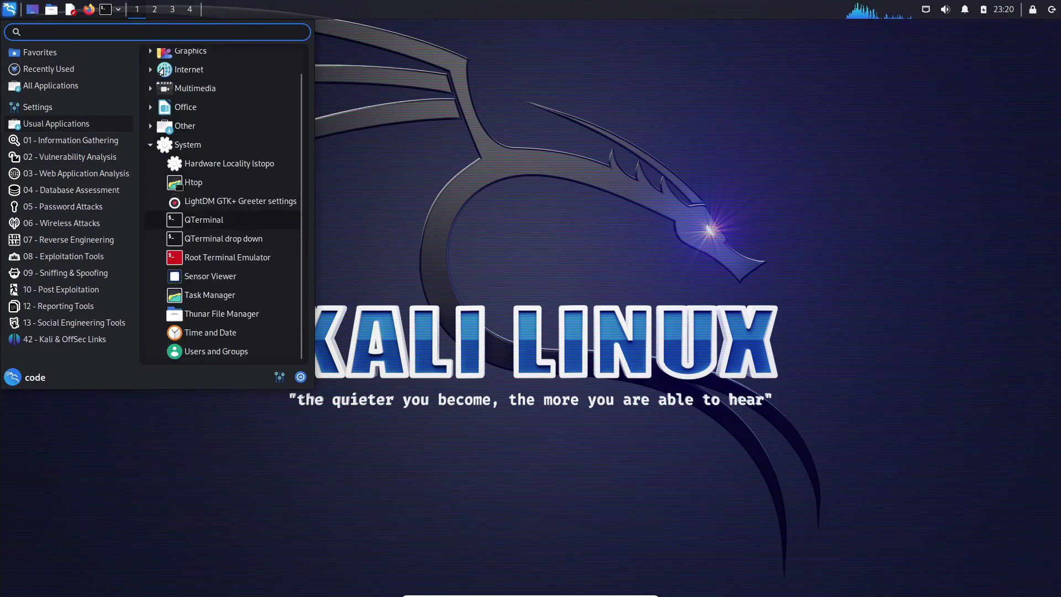
click(187, 144)
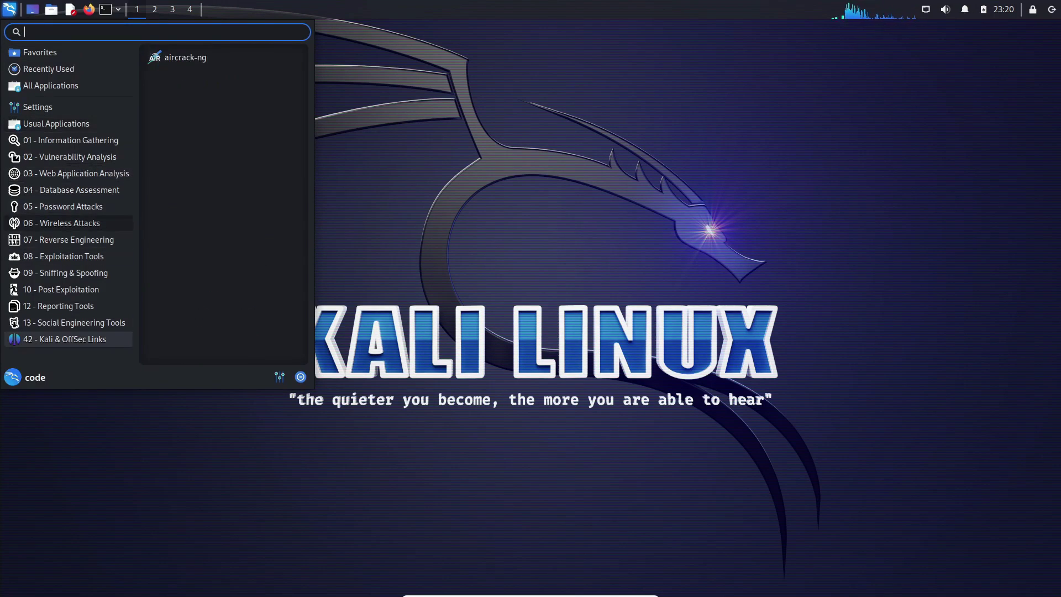
click(74, 323)
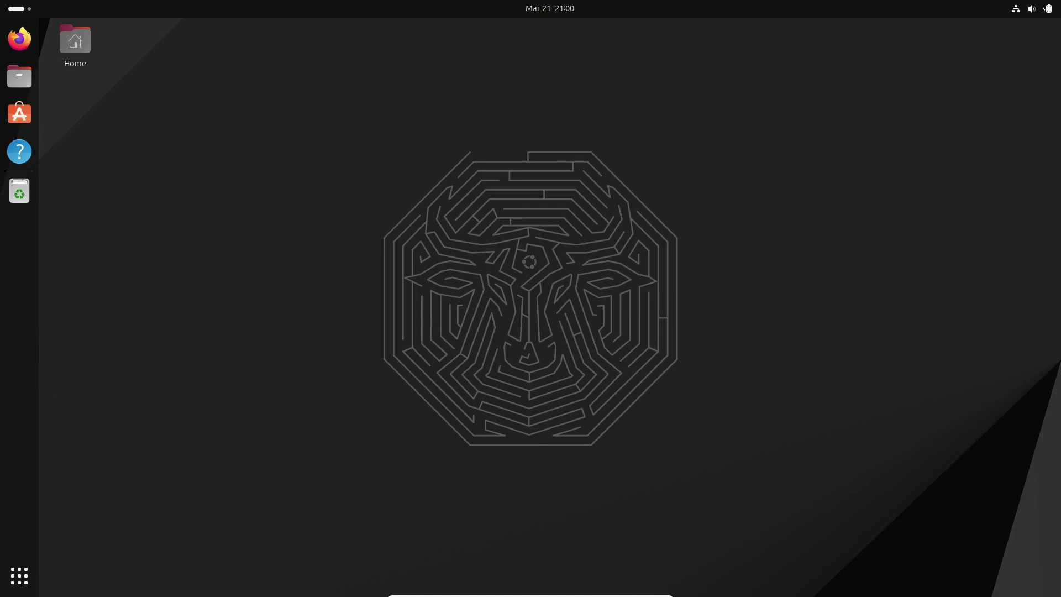